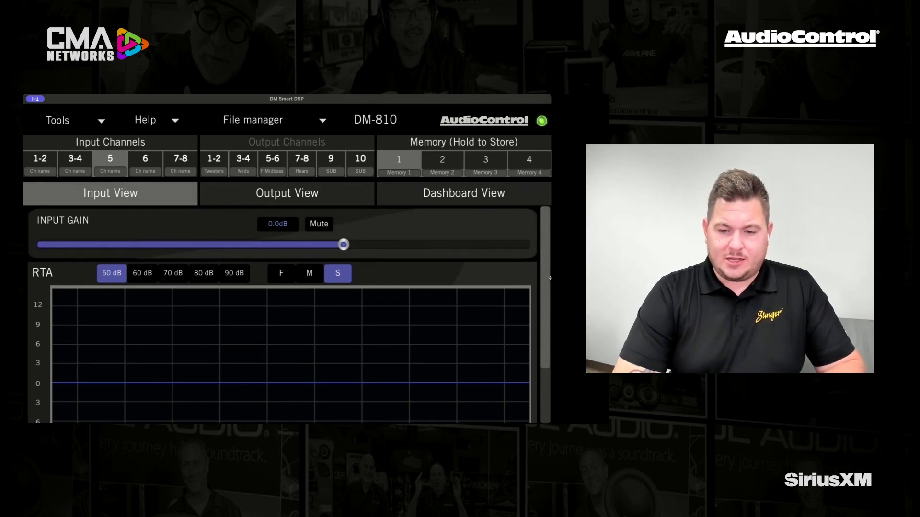
Step: Compare the RTA signals of input channels 1-2, 3-4, 5, 6 and 7-8
scroll(545, 272, down, 3)
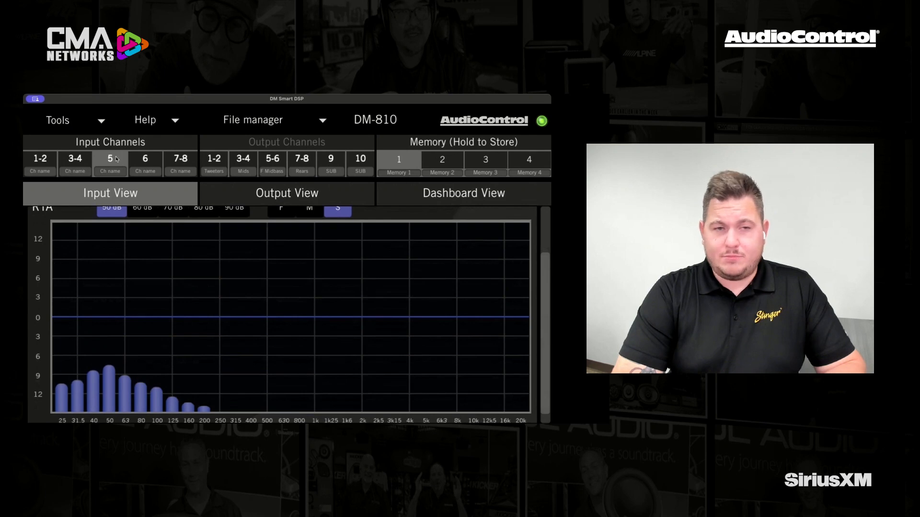
click(43, 159)
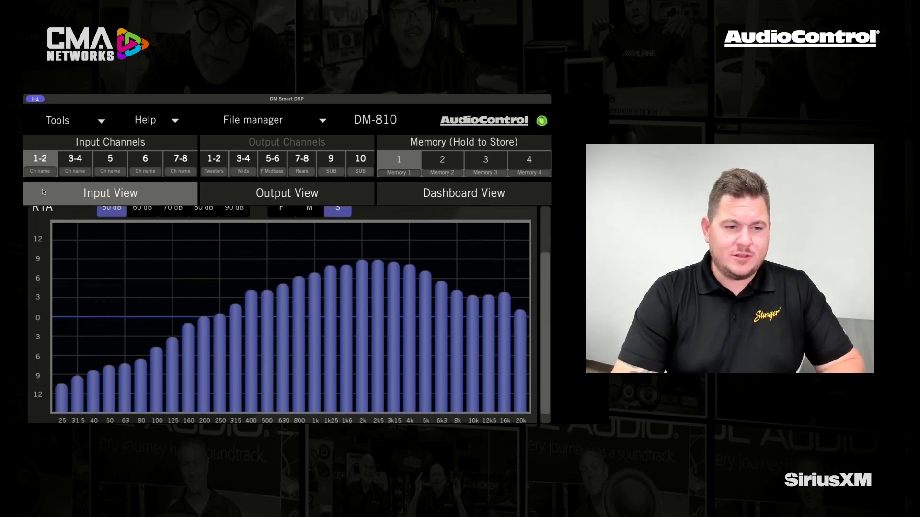
click(76, 163)
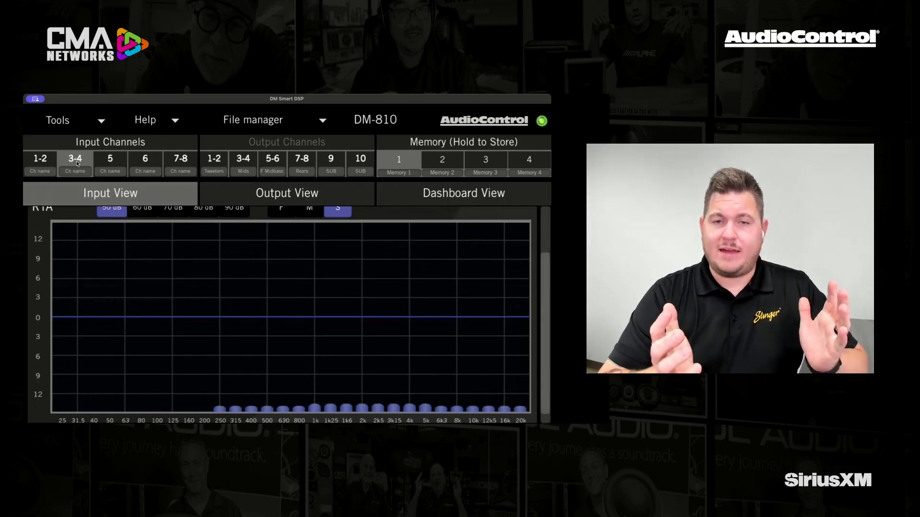
click(114, 161)
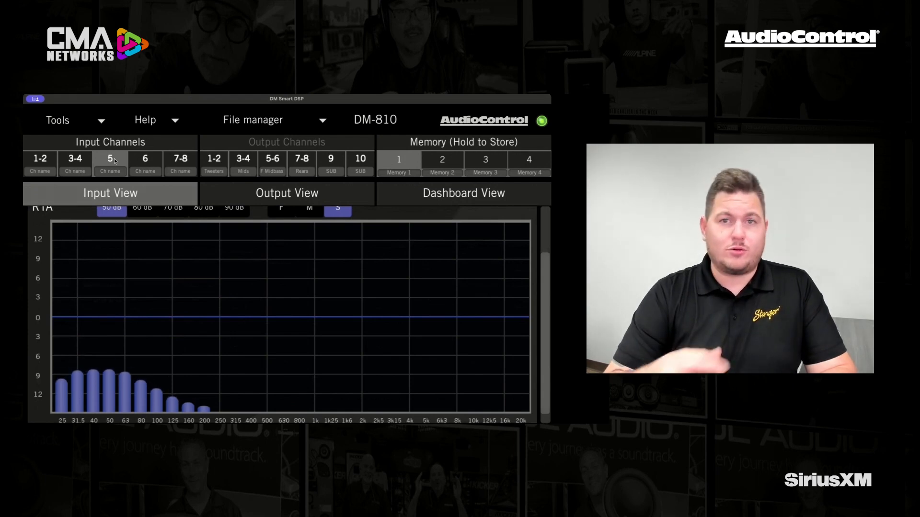
click(152, 163)
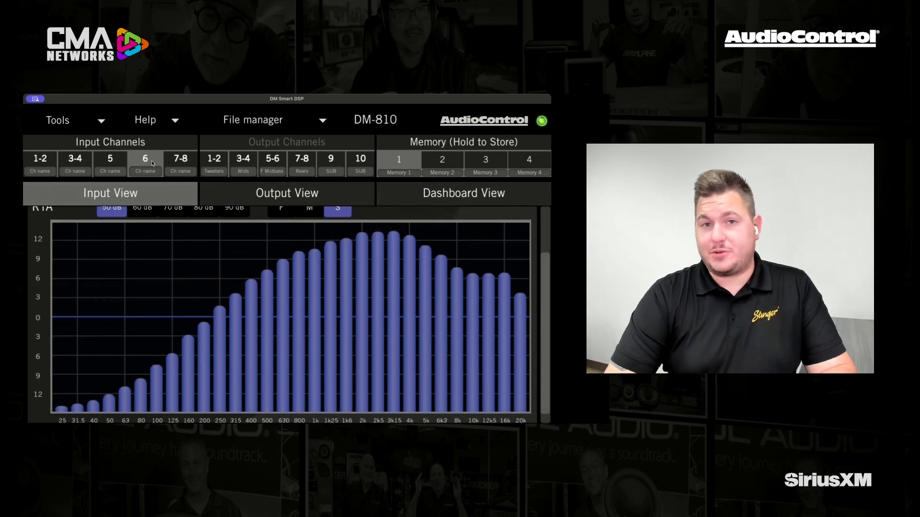
click(180, 163)
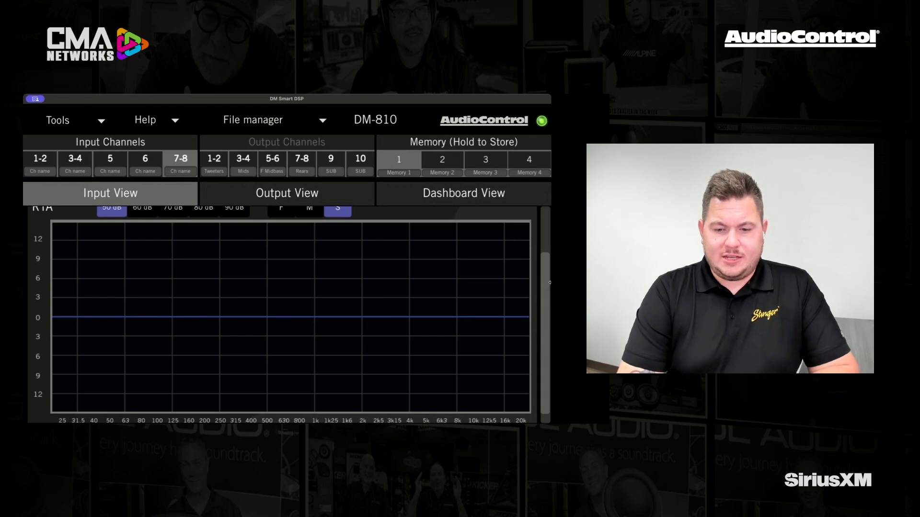
Step: Review the input gain controls for input channels 7-8, 5 and 1-2
drag(549, 286, 551, 224)
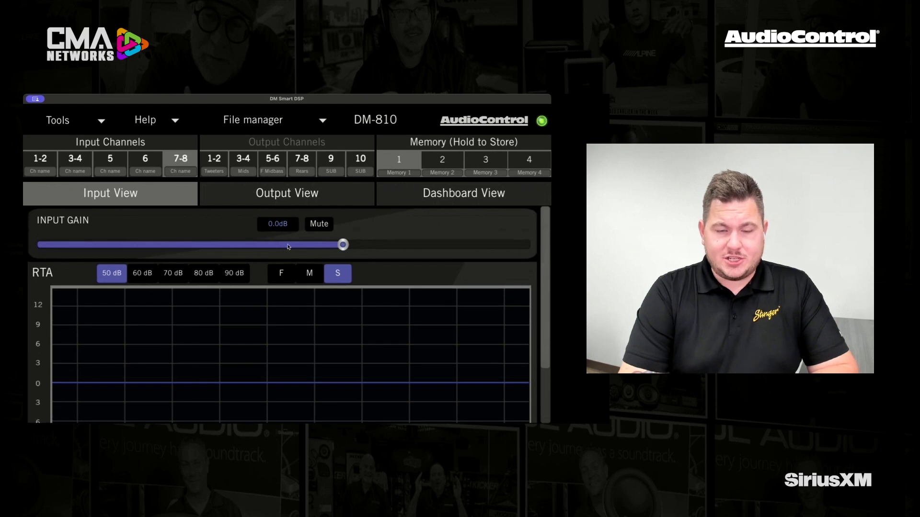
click(117, 160)
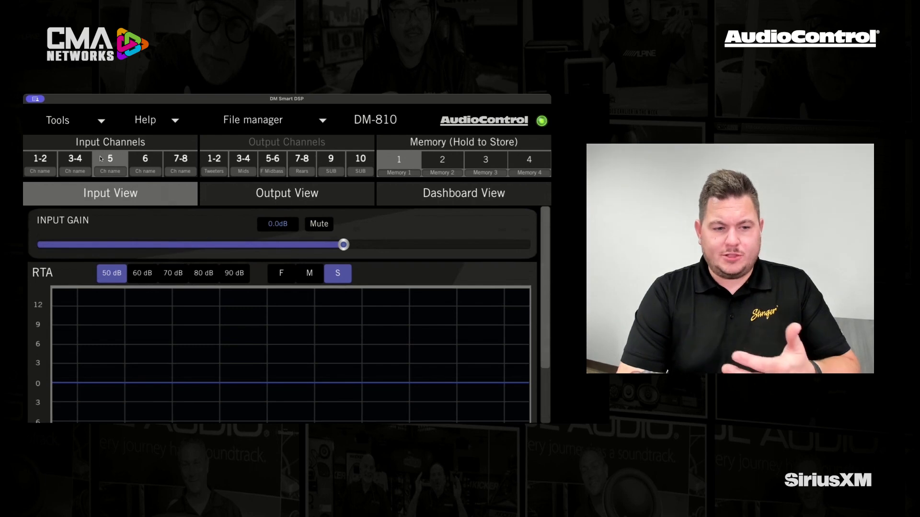
click(48, 158)
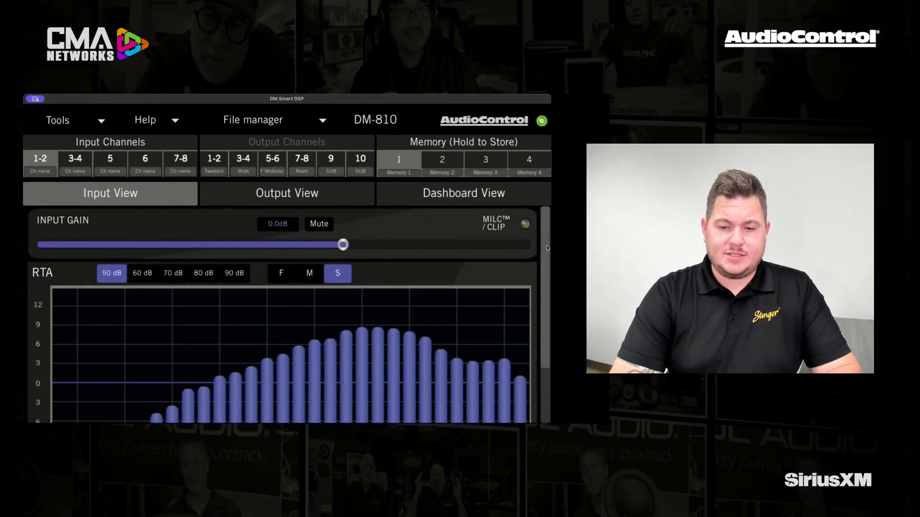
Step: Compare the RTA of input channels 1-2 at the 90, 80, 70 and 60 dB ranges, ending on 50 dB
scroll(546, 259, down, 3)
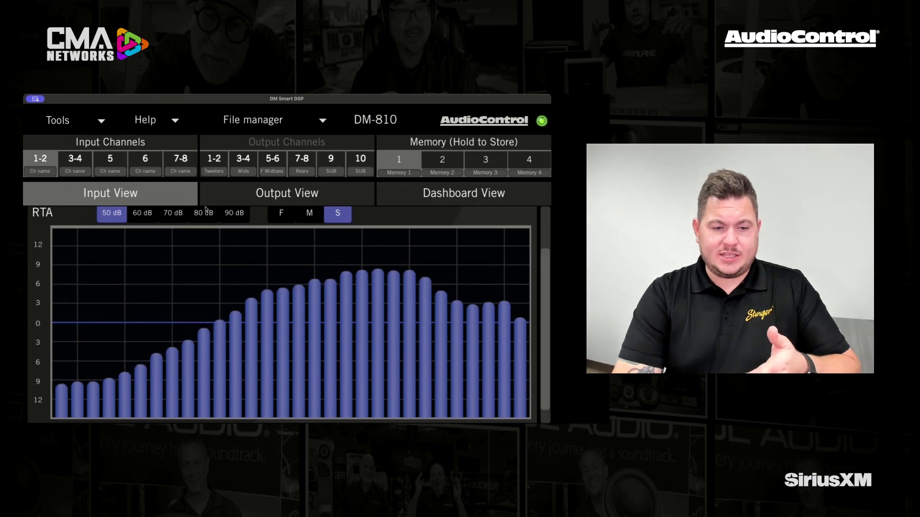
click(228, 217)
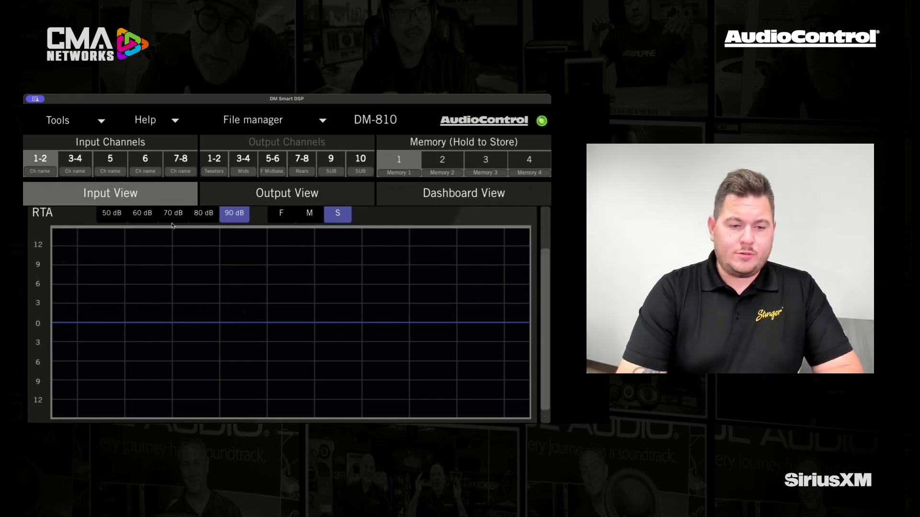
click(204, 214)
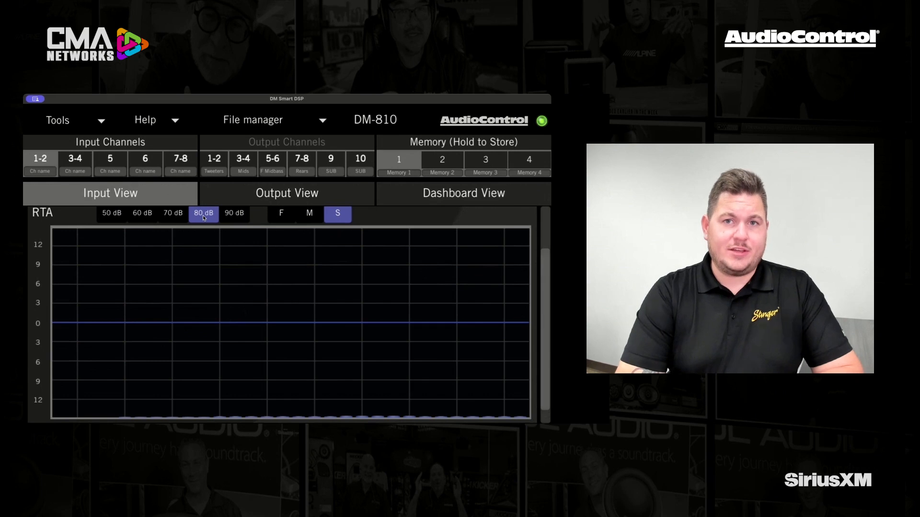
click(169, 215)
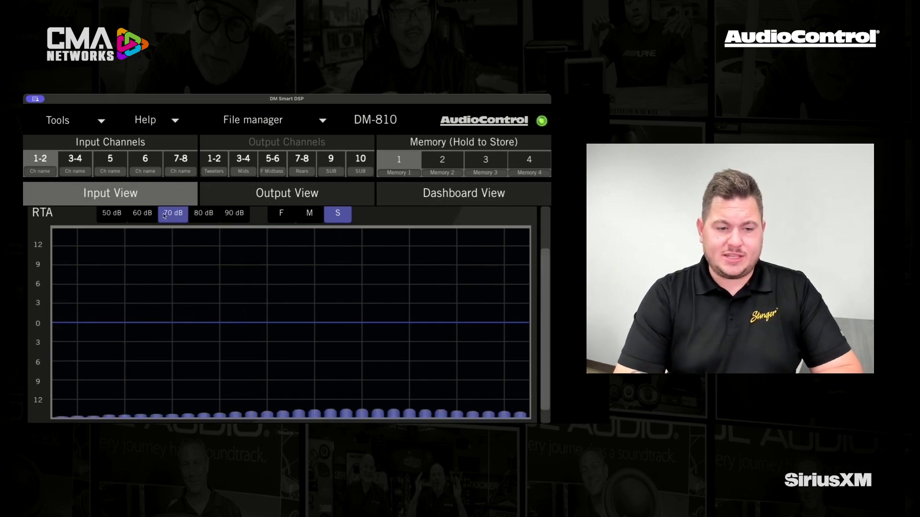
click(144, 215)
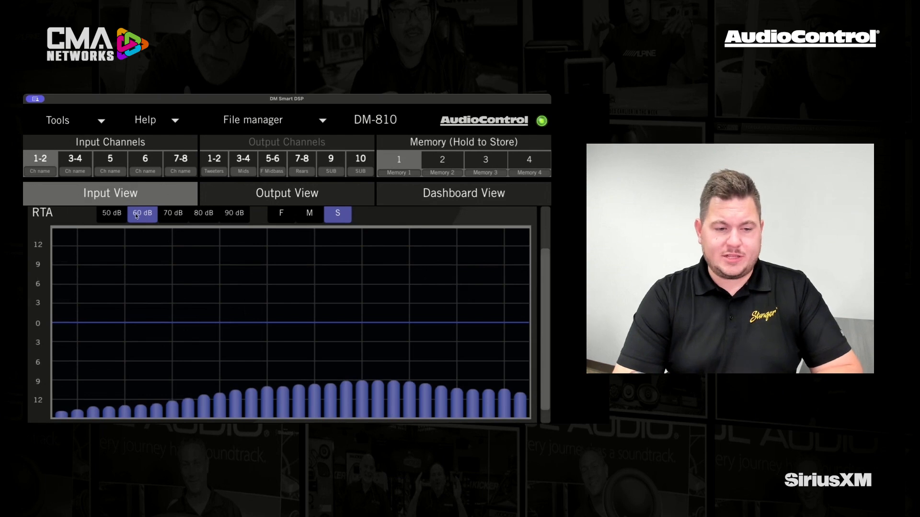
click(110, 216)
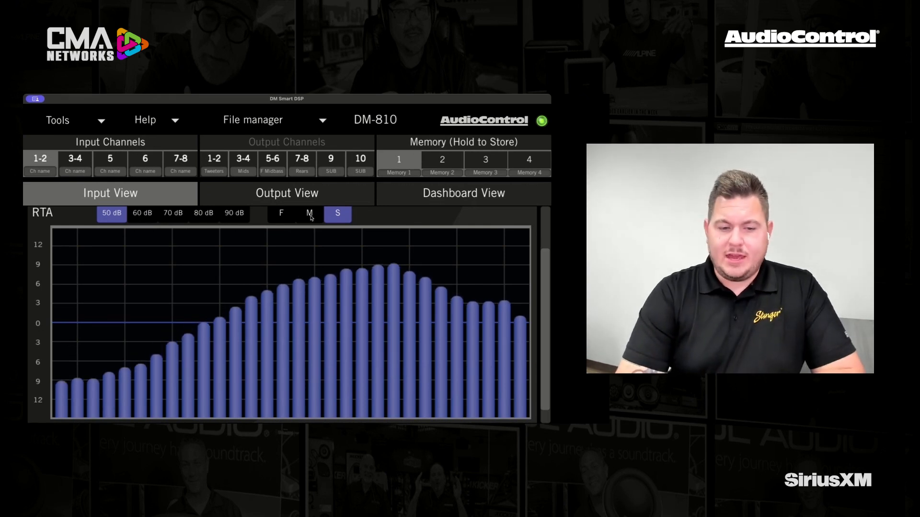
Step: Compare the RTA response speeds M and F on input channels 1-2, ending on S
click(311, 217)
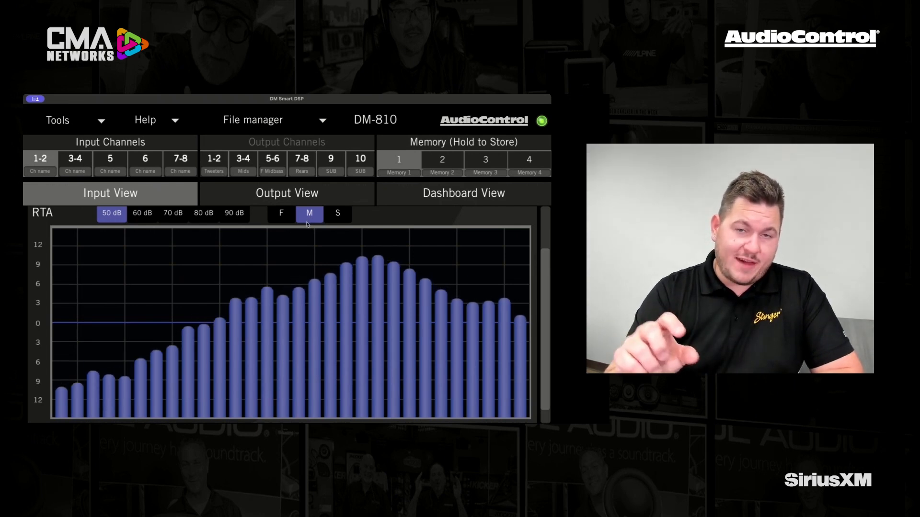
click(285, 220)
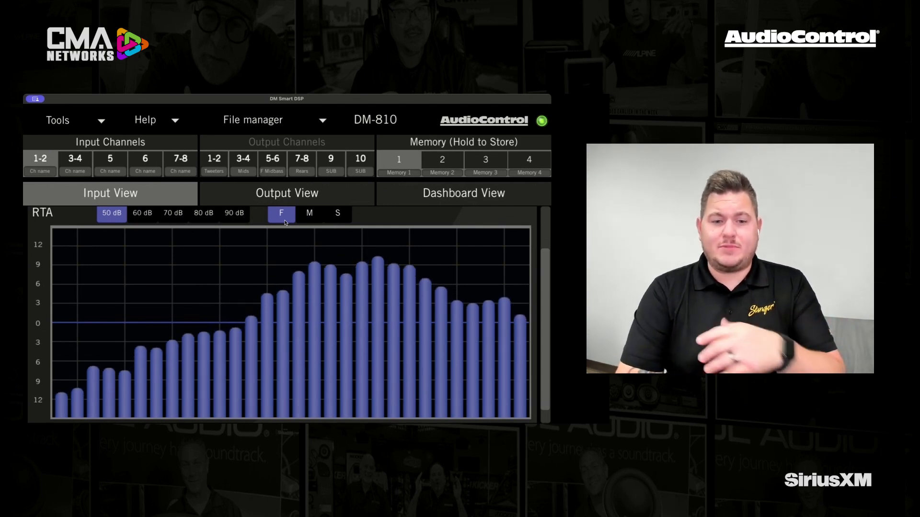
click(345, 218)
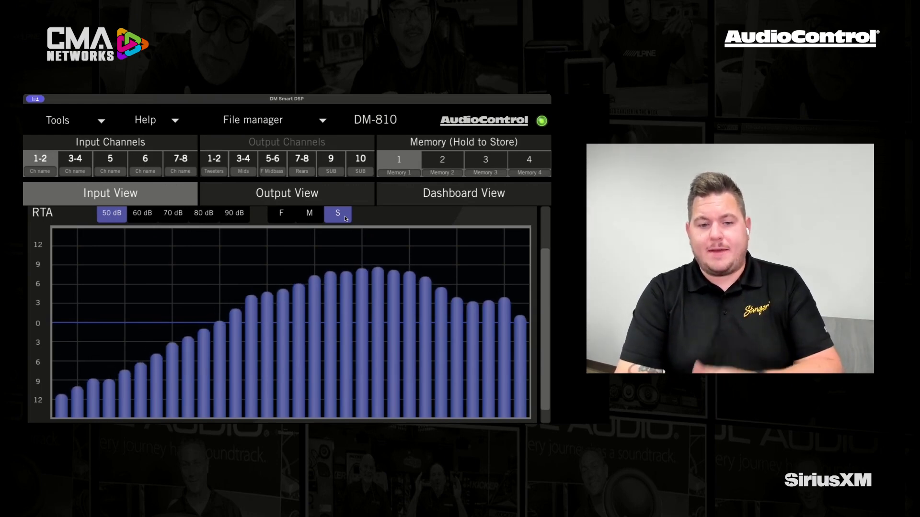
Step: In the Output View, rename output channel 9 as TEST
drag(546, 275, 548, 220)
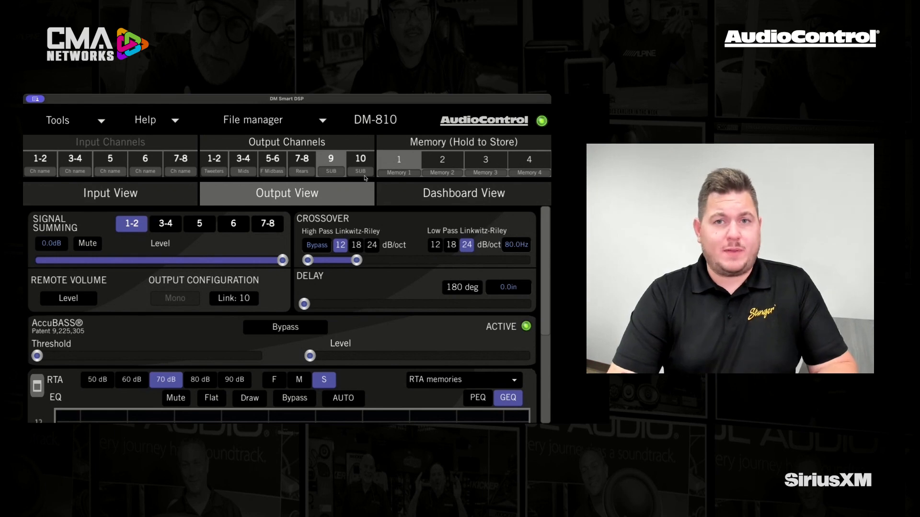
click(332, 171)
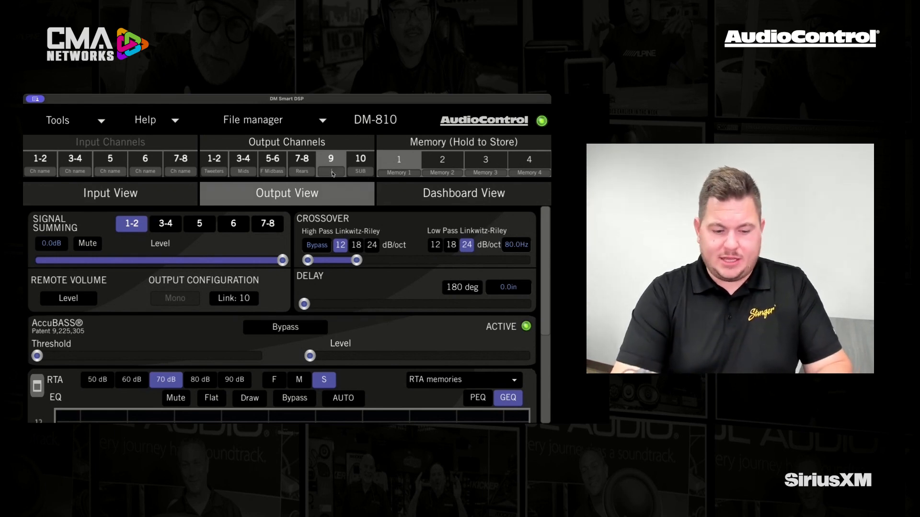
text(TEST)
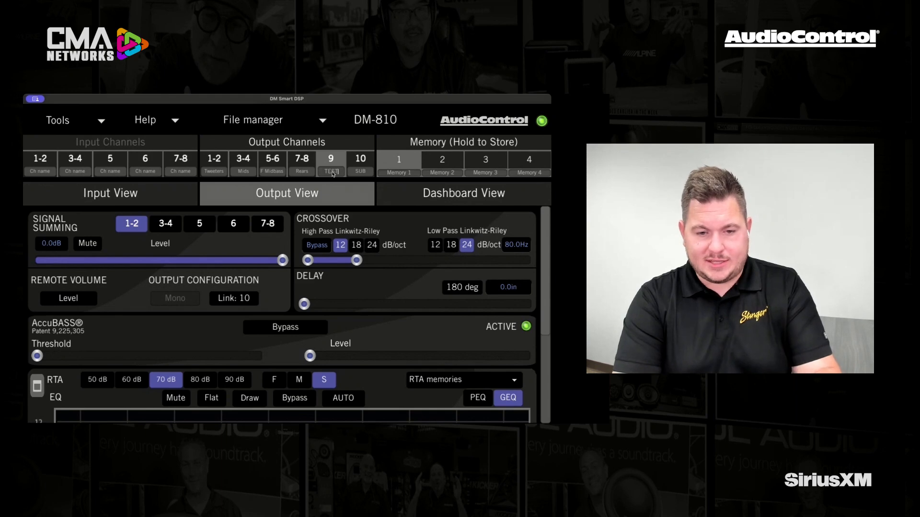
key(Return)
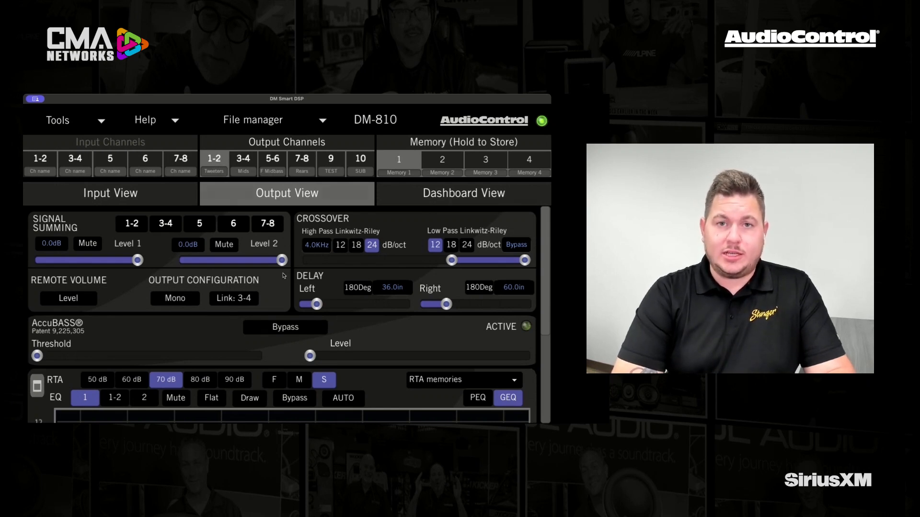
Step: Review the level, crossover and delay settings of output channels 1-2, 3-4, 5-6, 10 and 9
click(248, 160)
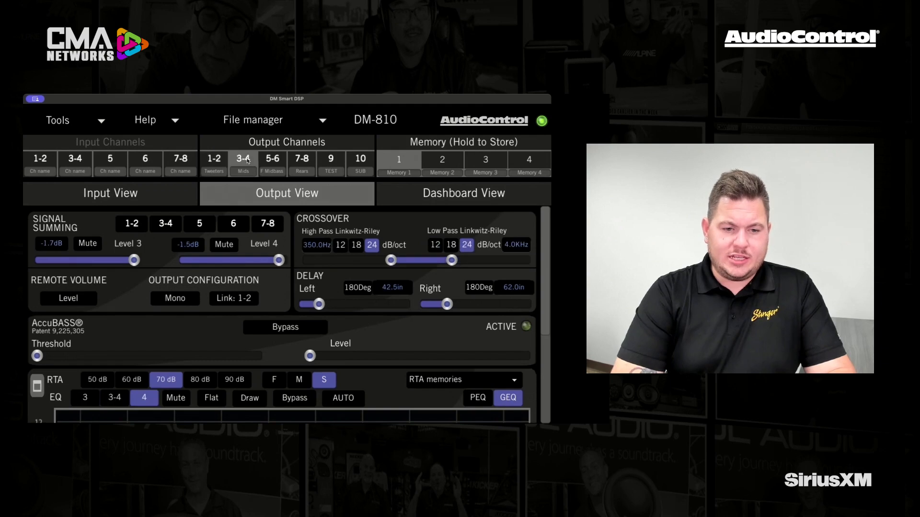
click(280, 162)
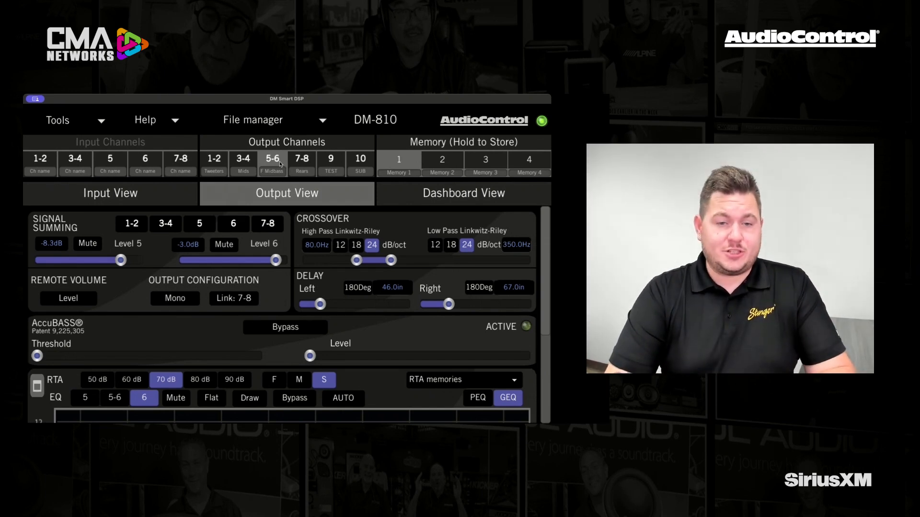
click(217, 159)
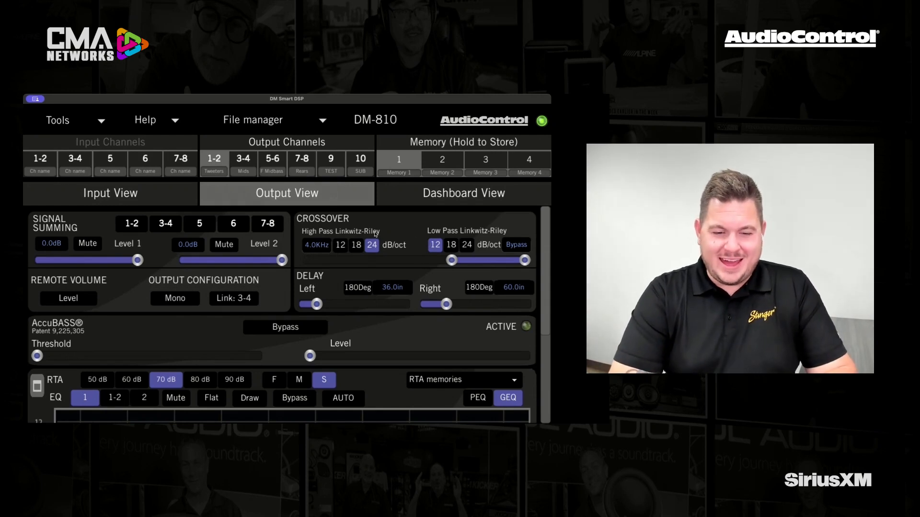
click(244, 158)
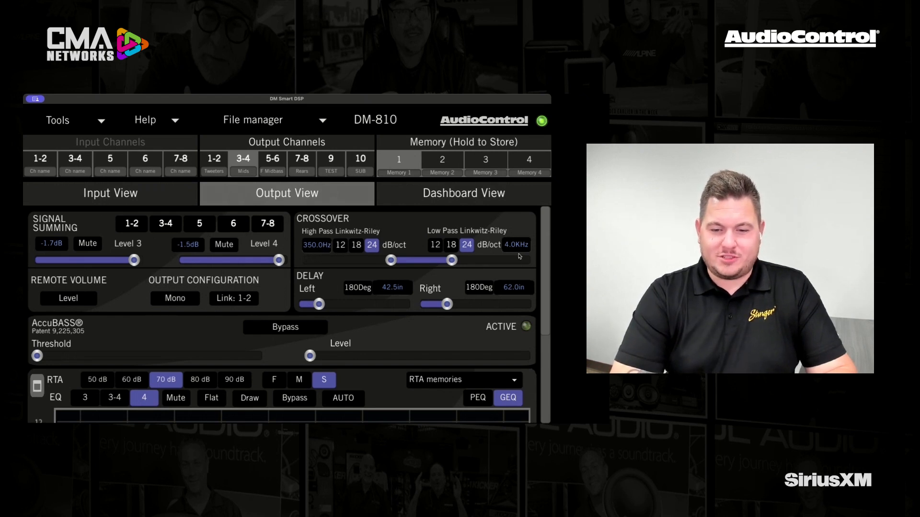
click(277, 162)
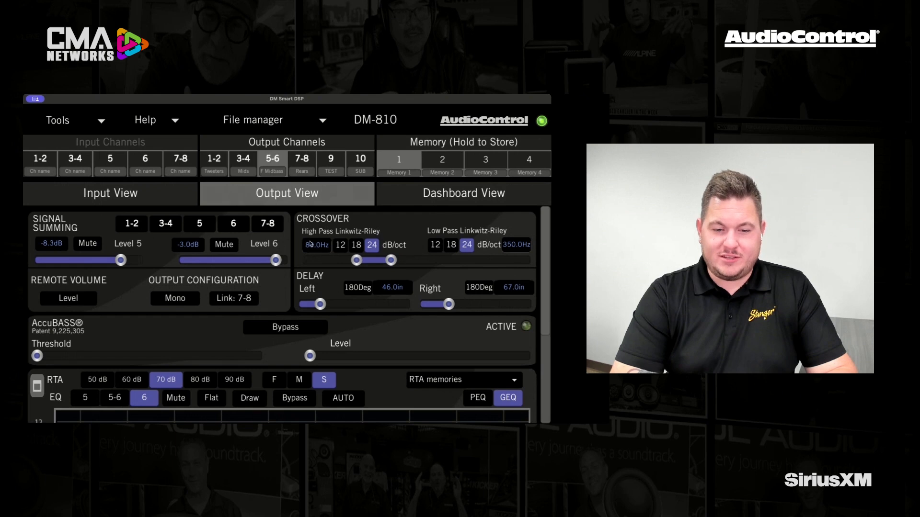
click(362, 164)
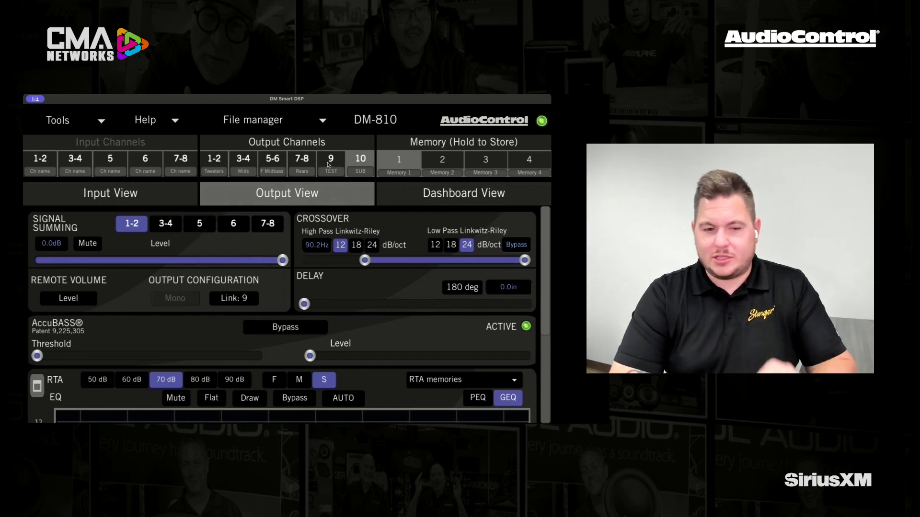
click(329, 165)
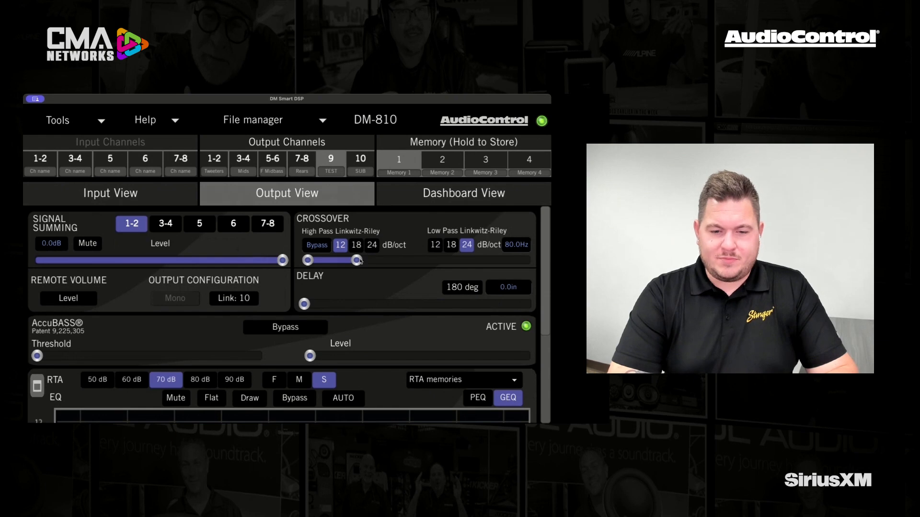
Step: Set the high-pass crossover of output channels 7-8 (Rears) to an 18 dB/oct slope at about 70 Hz, trying other slopes and Bypass first
click(304, 161)
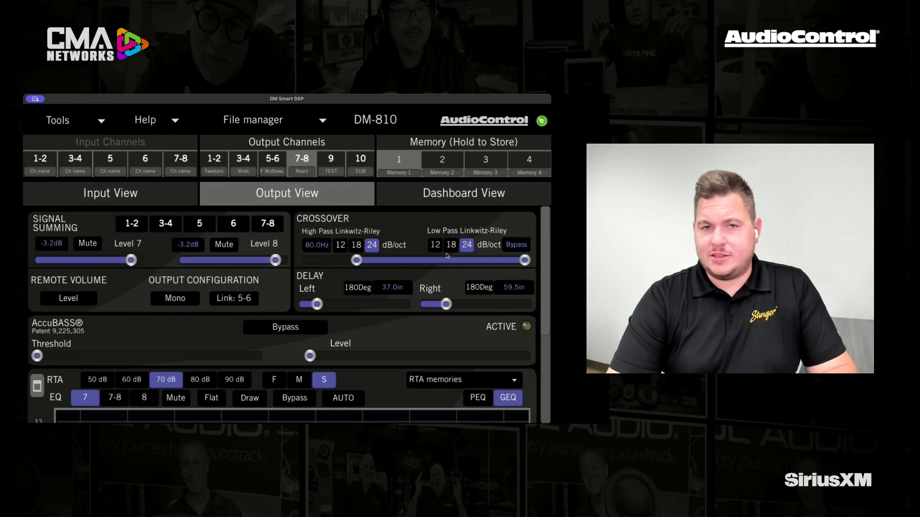
click(341, 246)
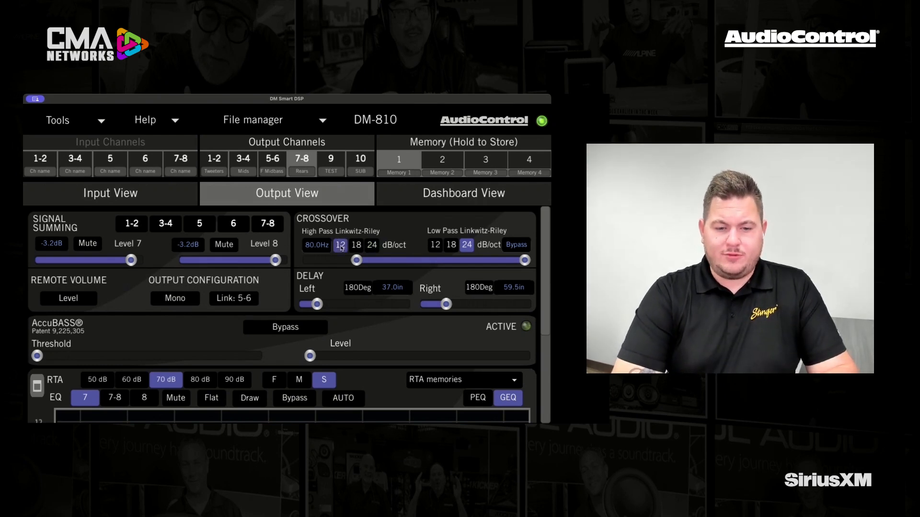
click(373, 247)
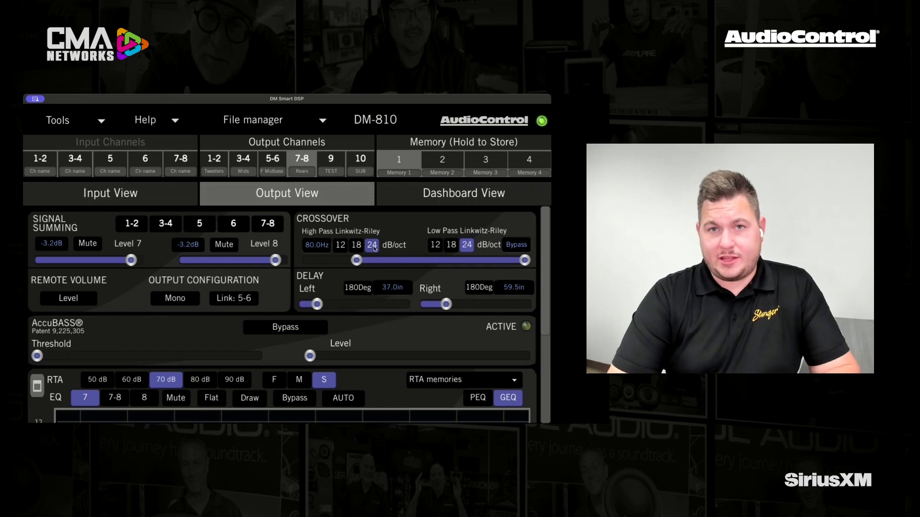
click(356, 246)
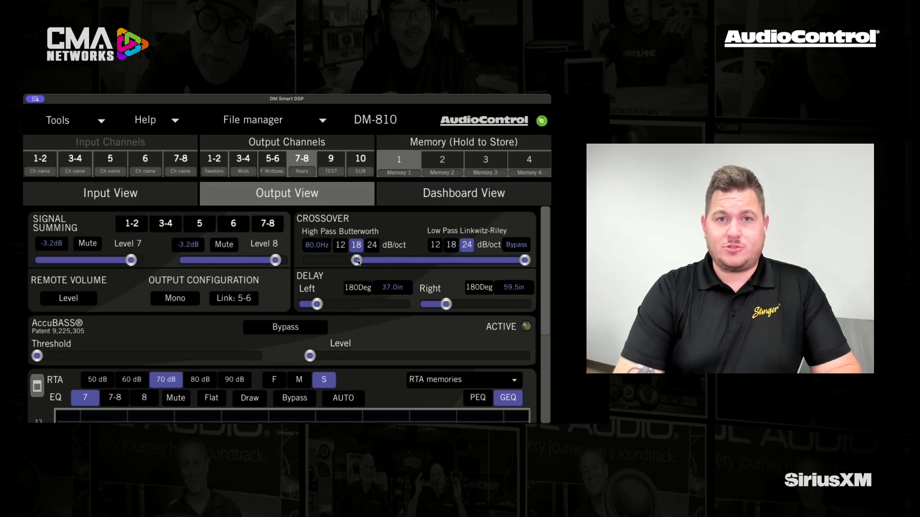
drag(357, 260, 297, 260)
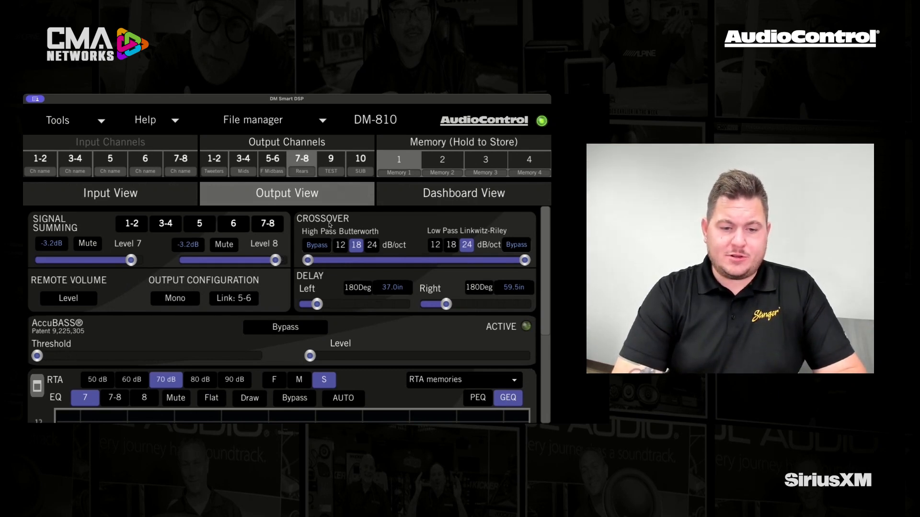
drag(309, 261, 351, 265)
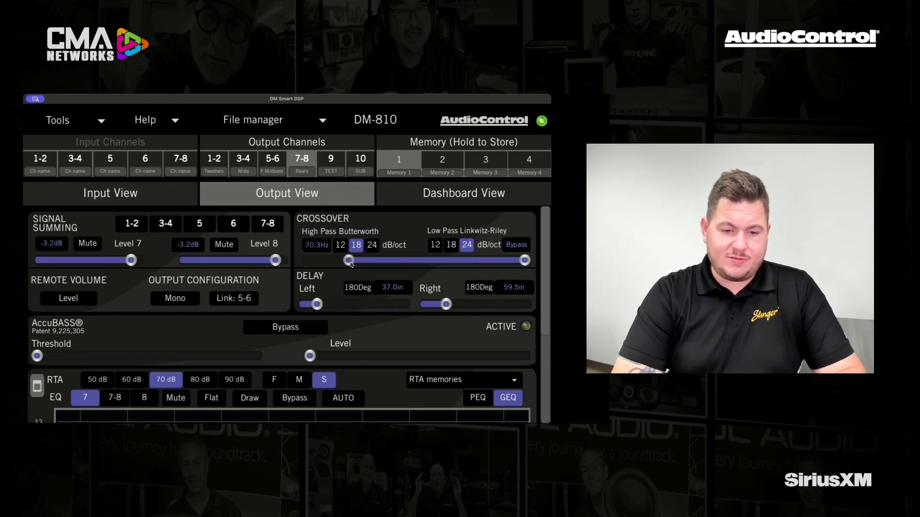
Step: Set the Rears crossover to a low-pass of about 6.6 kHz and a high-pass of 80.0 Hz
drag(525, 262, 465, 259)
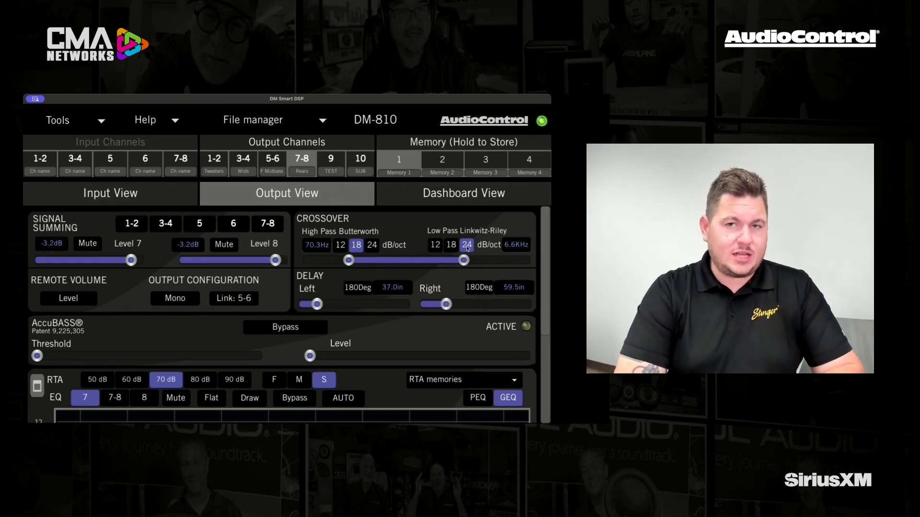
click(314, 245)
text(80.0)
key(Return)
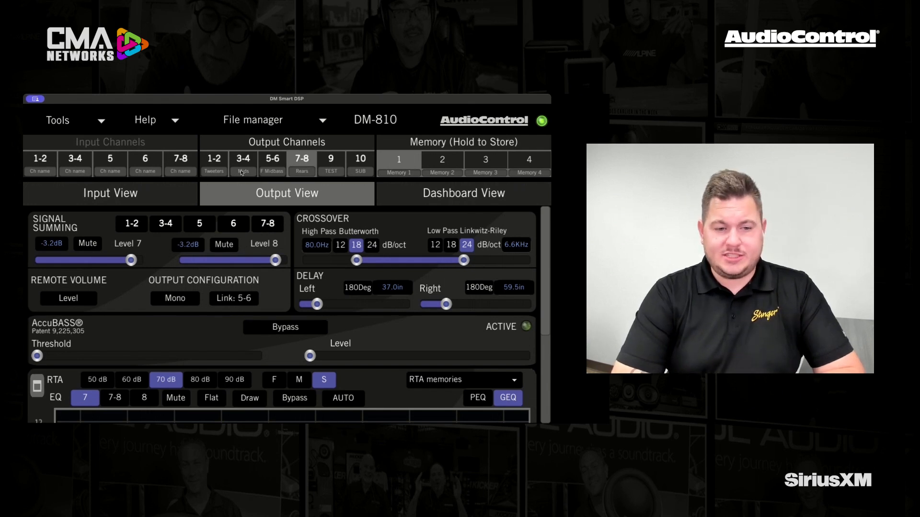
Step: Sum inputs 1-2 into output channels 7-8 and set Level 7 and Level 8 to 0.0 dB, muting and unmuting channel 7
click(132, 225)
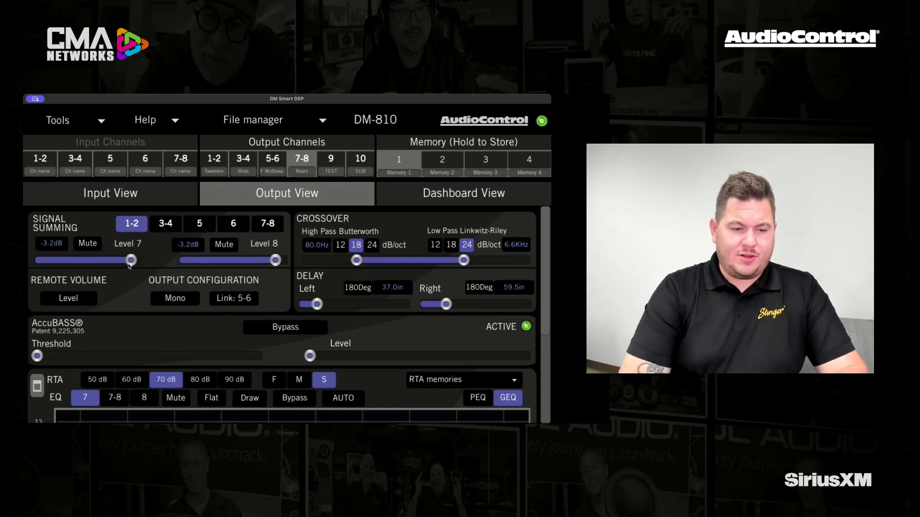
drag(131, 262, 99, 259)
drag(274, 260, 290, 260)
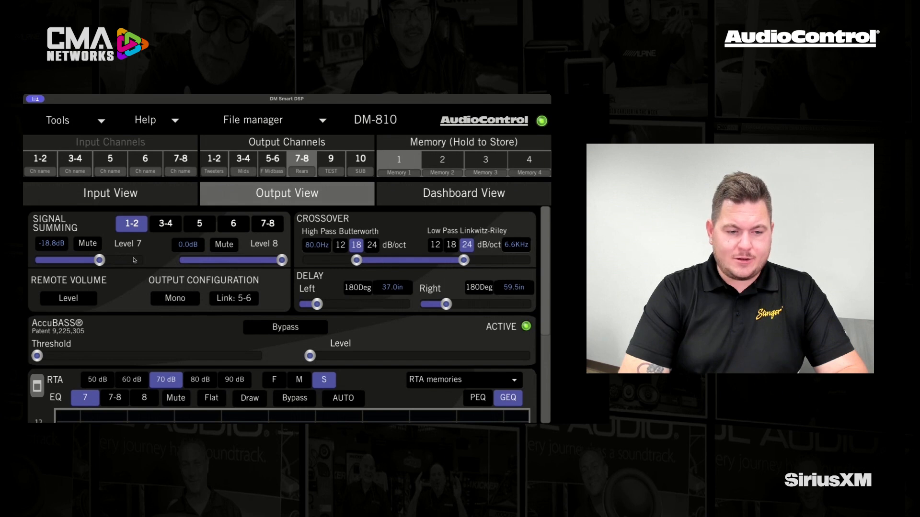
drag(100, 260, 178, 262)
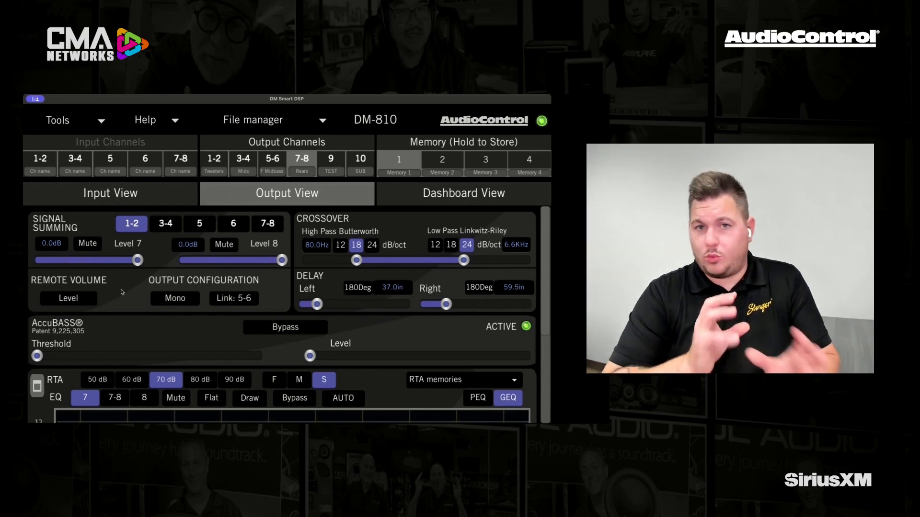
click(97, 243)
click(97, 242)
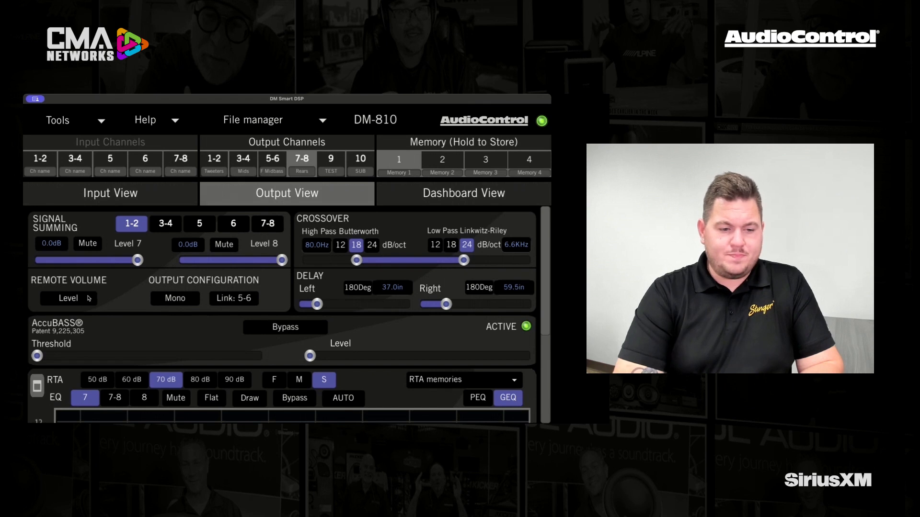
Step: Try the remote volume Level option and the left channel's 180Deg phase inversion, switching each off again
click(83, 300)
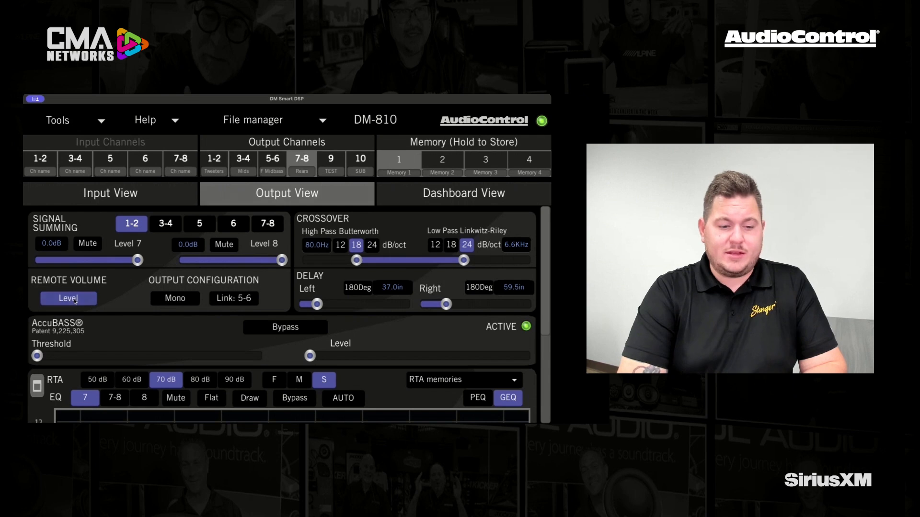
click(74, 300)
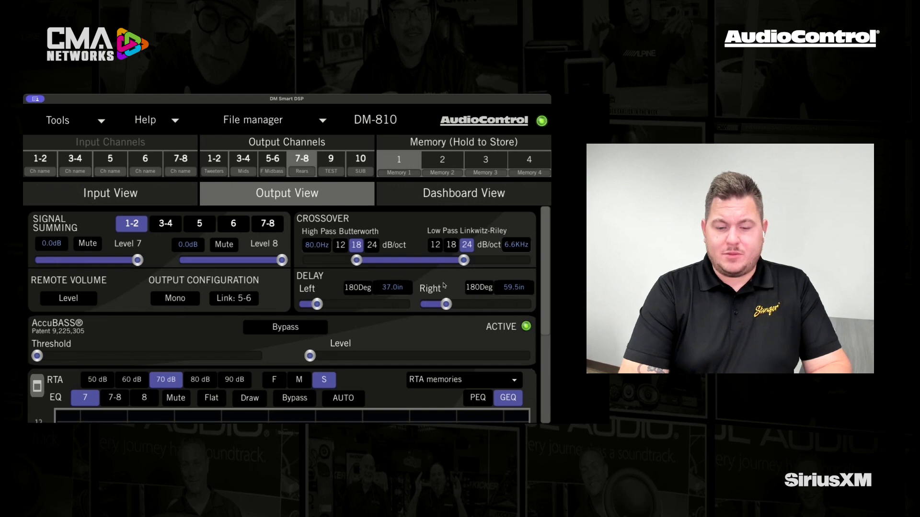
click(358, 288)
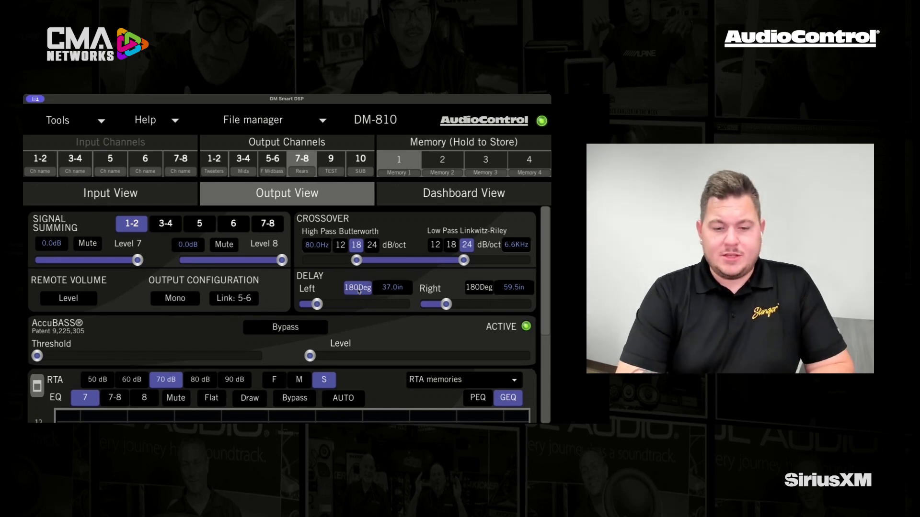
click(359, 288)
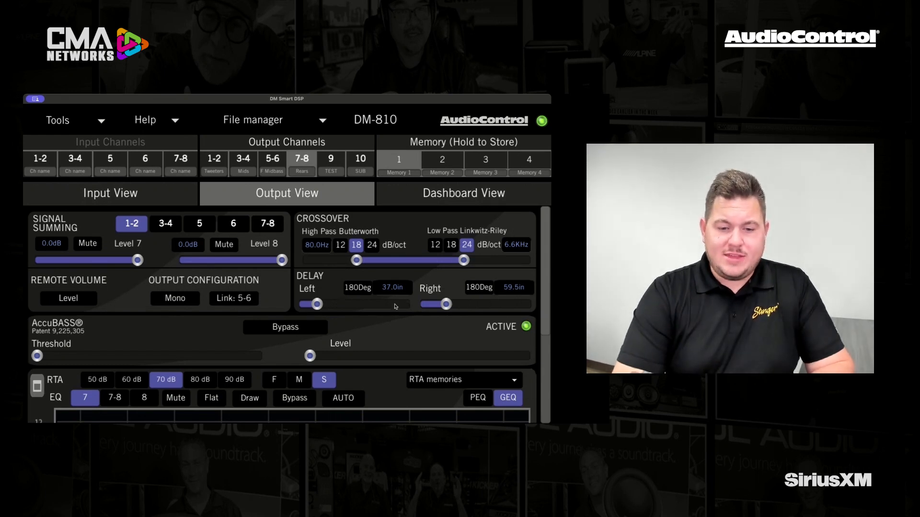
Step: Set the Rears delay to 45.0 in left and about 131.8 in right, and change the output delay unit
double_click(391, 287)
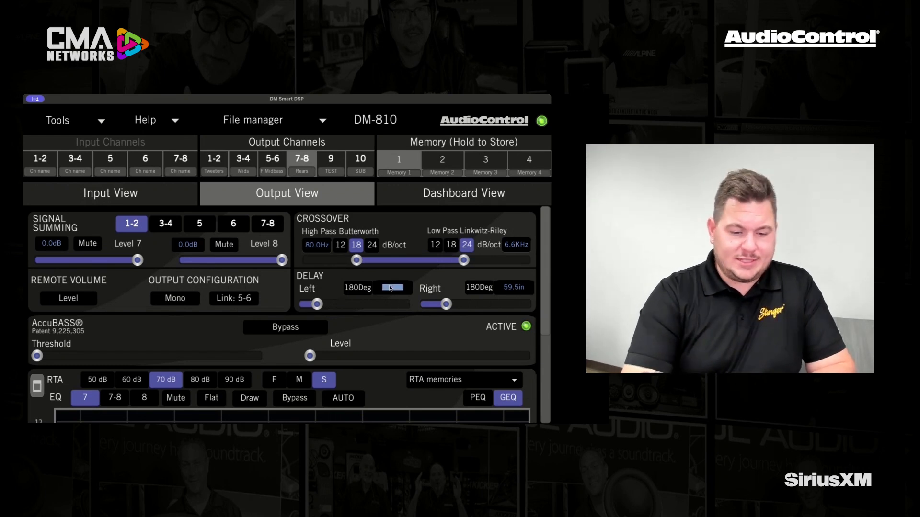
text(45.0in)
key(Return)
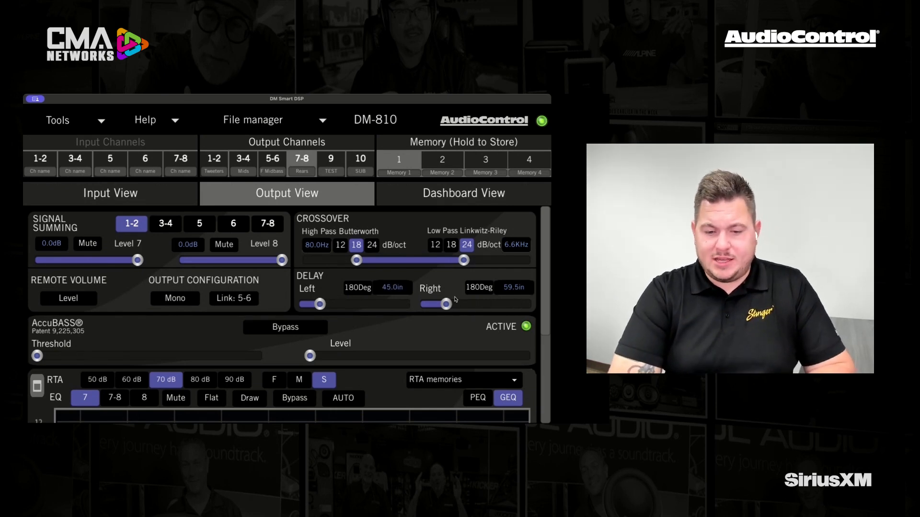
drag(446, 305, 472, 304)
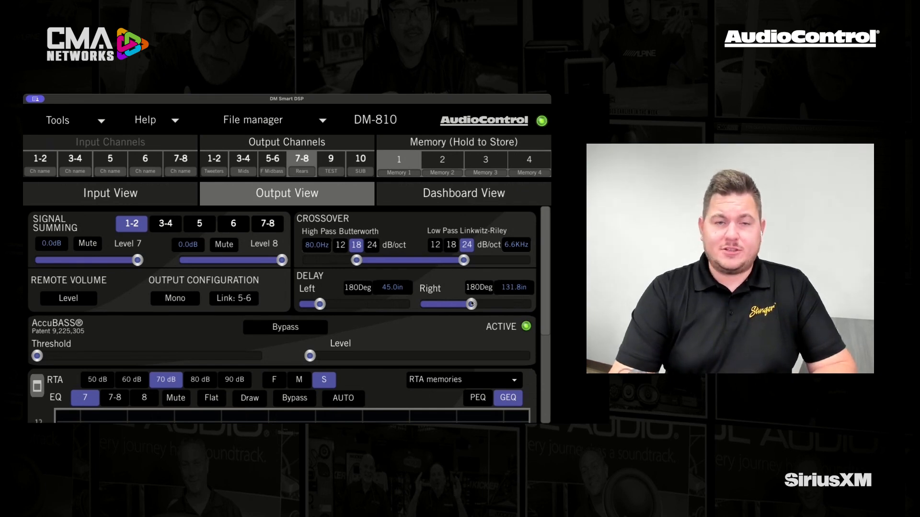
click(102, 121)
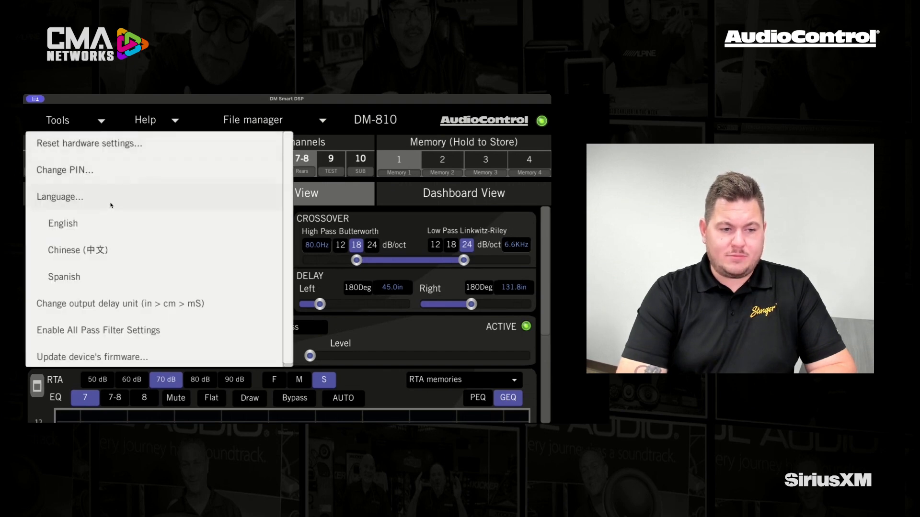
click(119, 307)
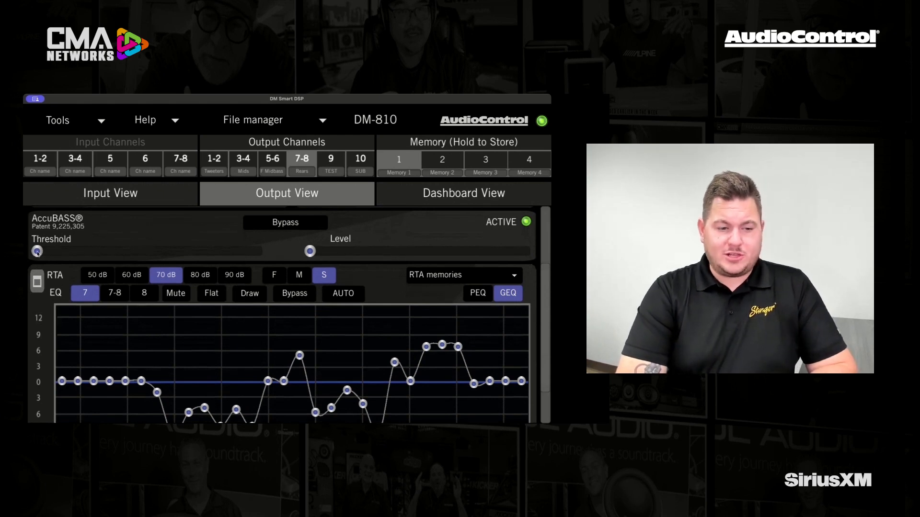
Step: Raise the AccuBASS threshold to about a third and its level to about two thirds of the range, and toggle the AccuBASS bypass
drag(37, 251, 110, 251)
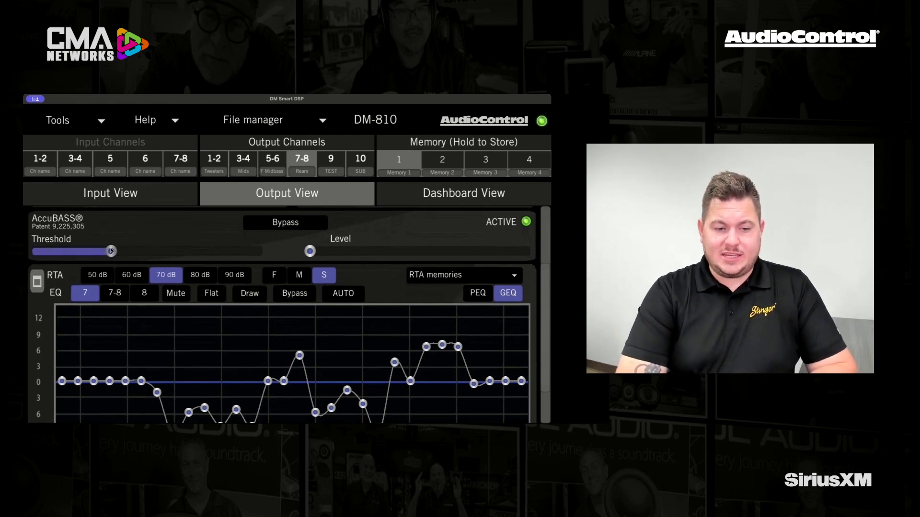
drag(310, 252, 451, 251)
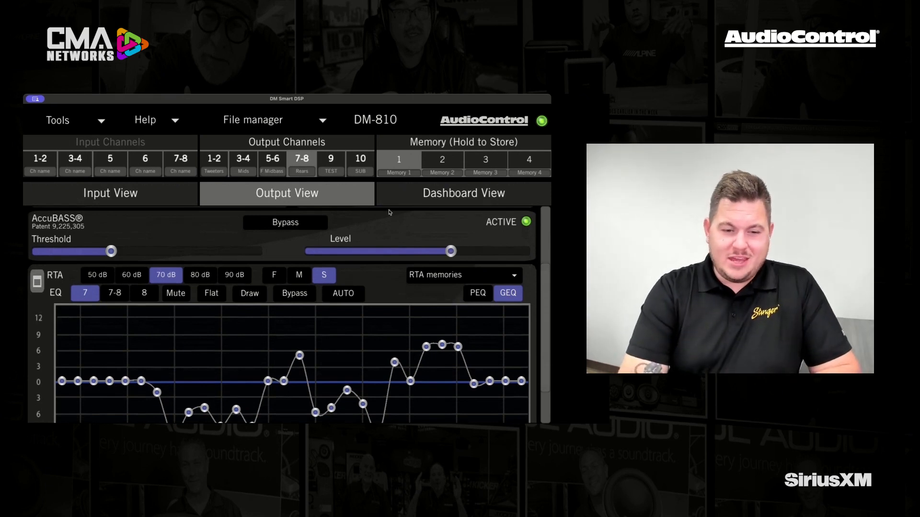
click(286, 227)
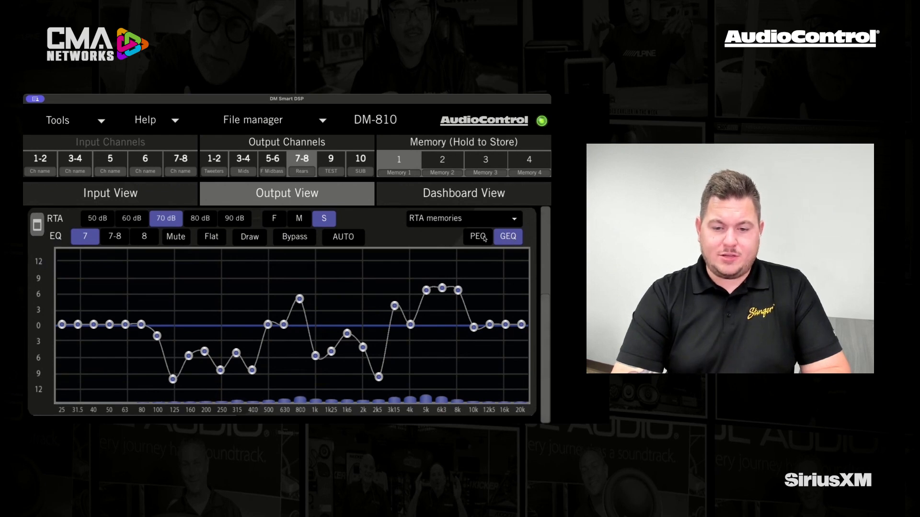
Step: In channel 7's graphic EQ, cut the 50 Hz band to near the -9 dB line and set the RTA range to 50 dB
click(483, 238)
click(507, 237)
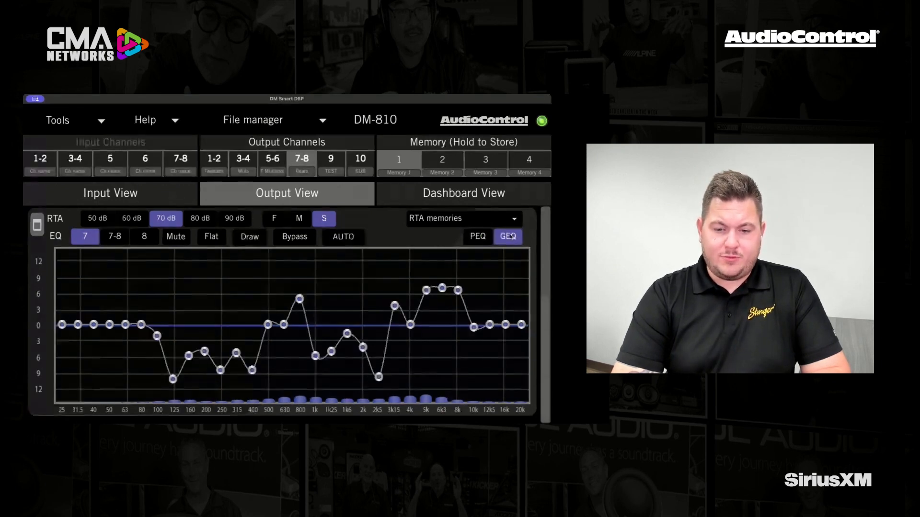
drag(109, 325, 110, 372)
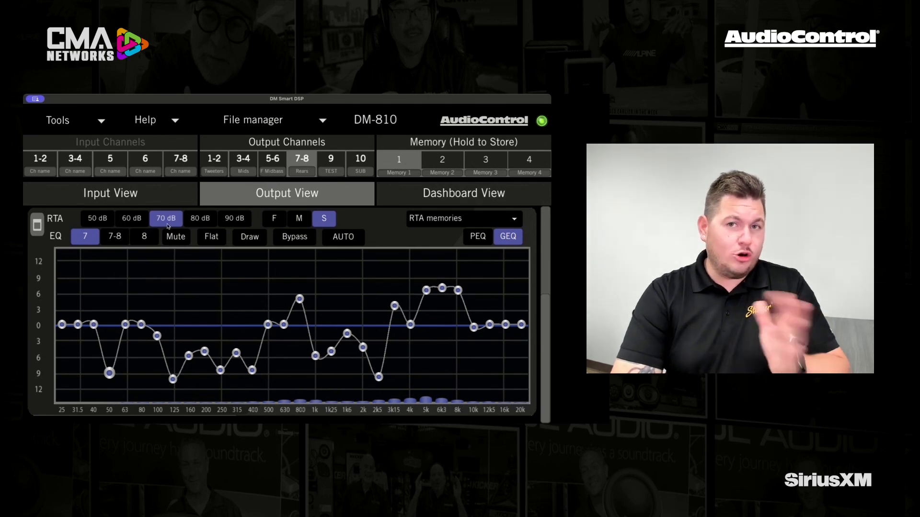
click(132, 219)
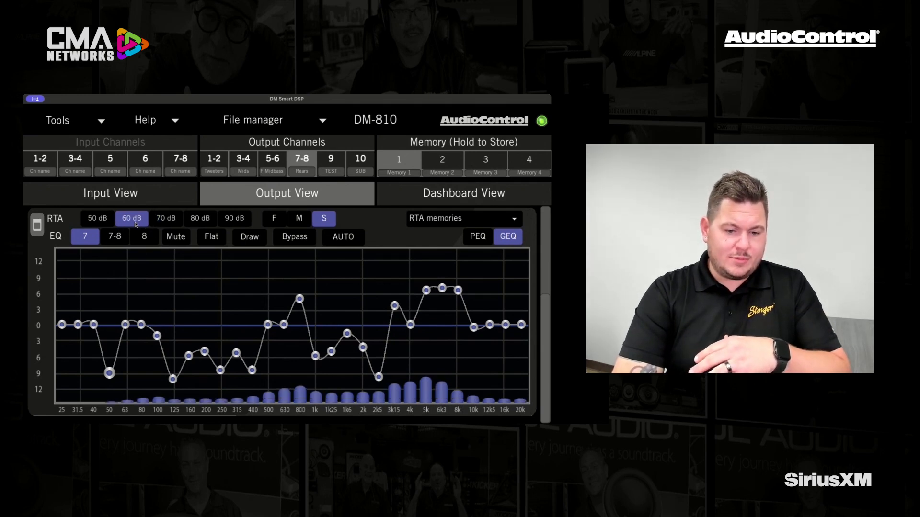
click(104, 219)
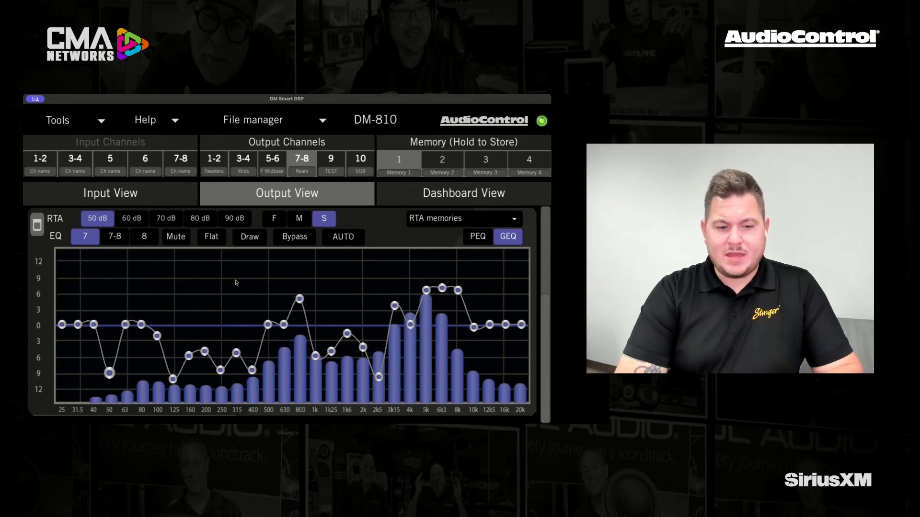
Step: Boost channel 7's 200 Hz band to 6.0 dB, the 80 Hz band to near the 9 dB line and the 100 Hz band to 9.5 dB
drag(206, 353, 205, 291)
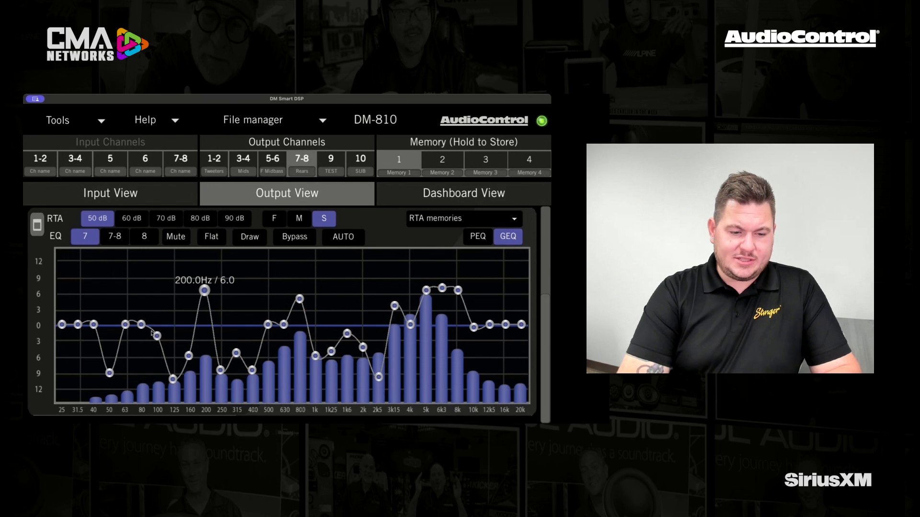
drag(142, 312, 142, 281)
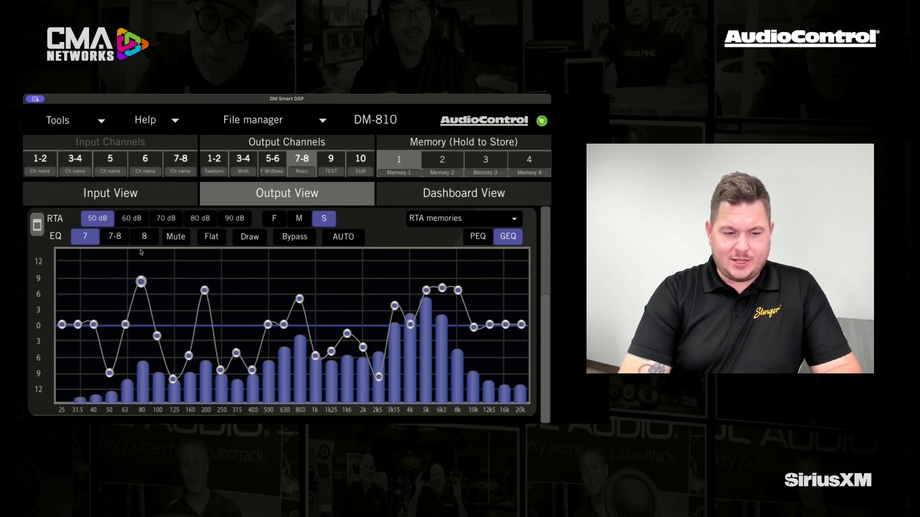
drag(159, 337, 162, 273)
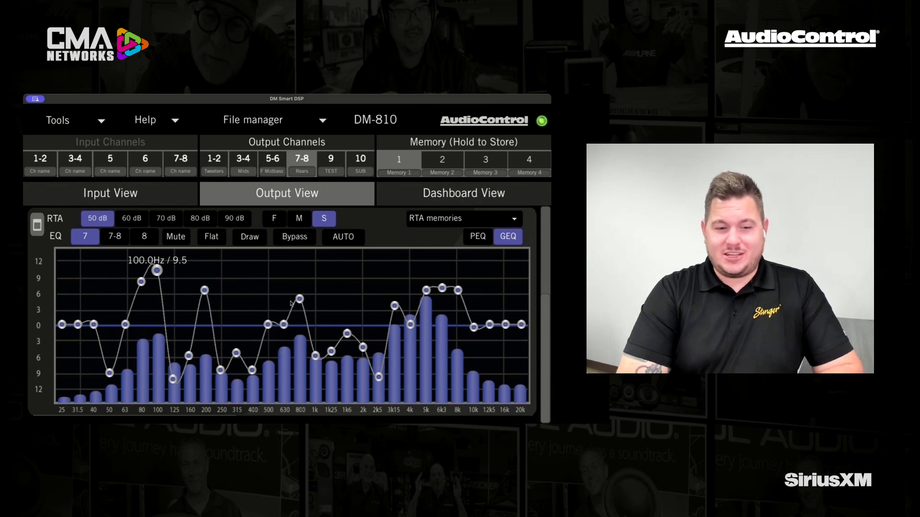
Step: Reset channel 7's EQ to flat, and mute and unmute the channel
click(212, 238)
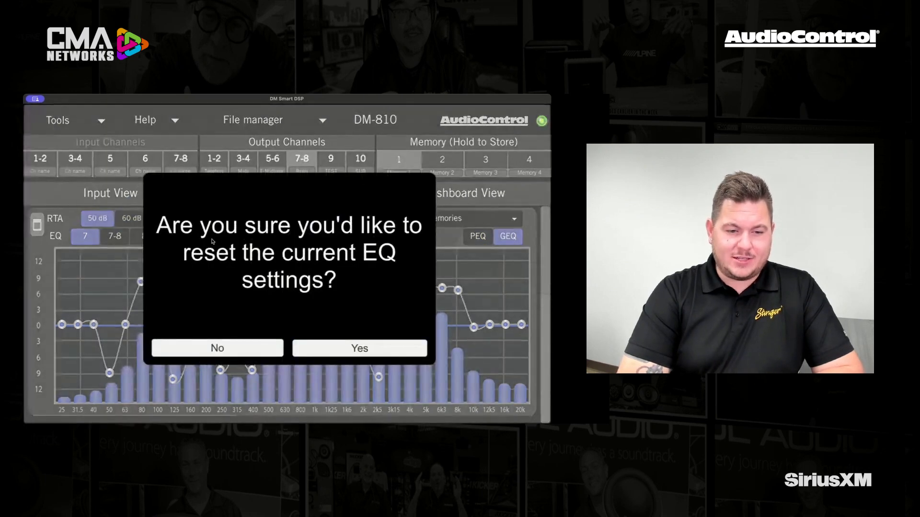
click(337, 349)
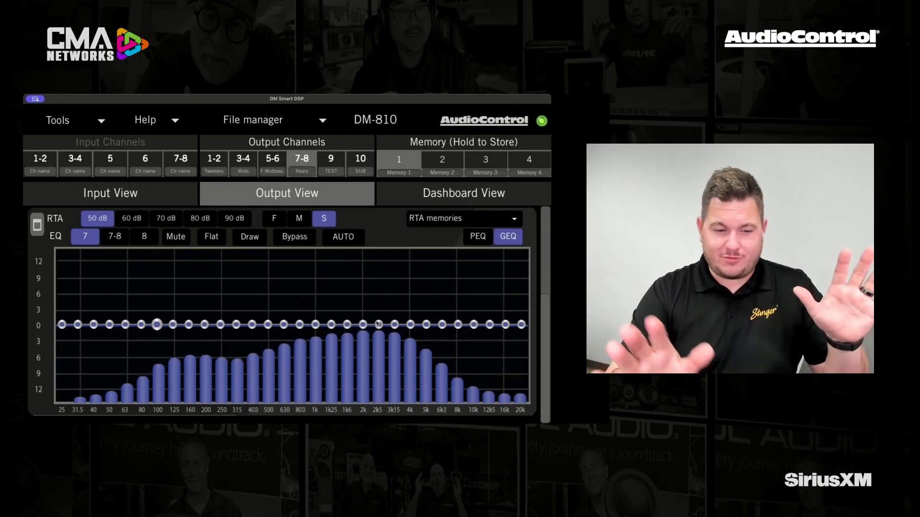
click(176, 237)
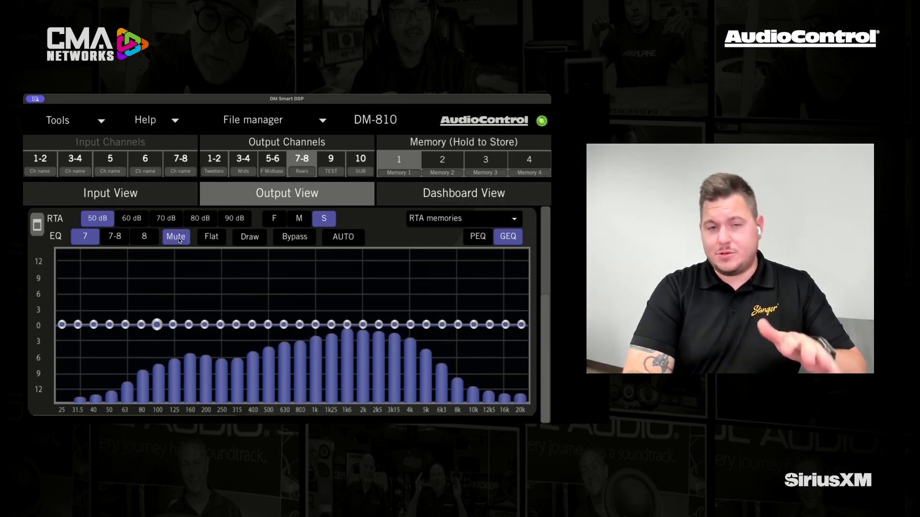
click(178, 239)
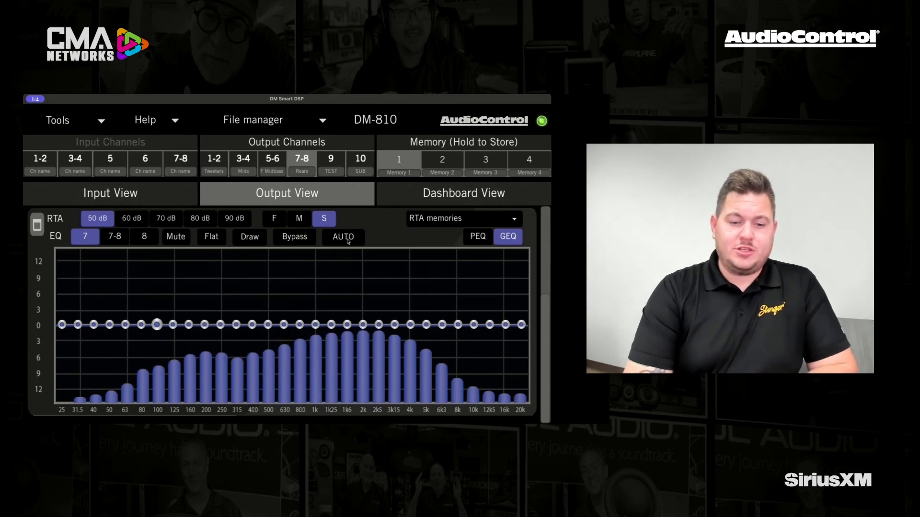
Step: Run the automatic equalization on the Rears, accepting the 30-band linked mode for channels 7-8
click(348, 241)
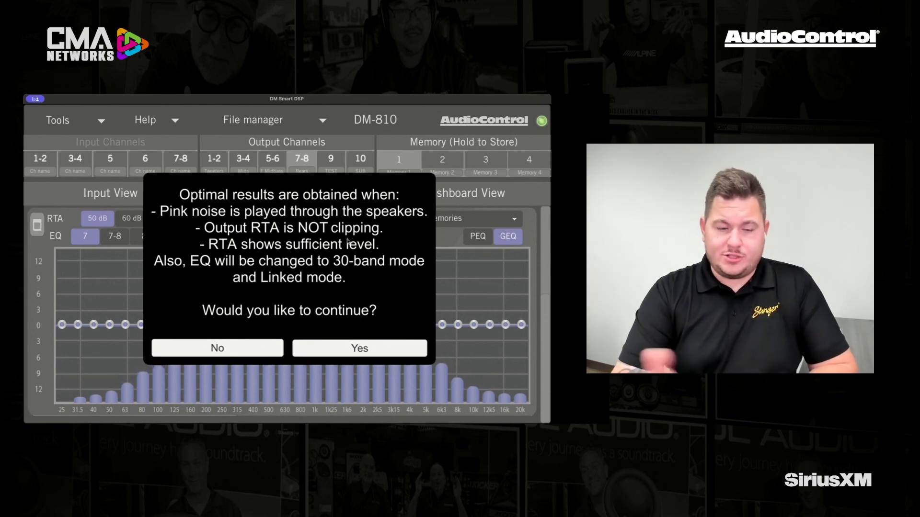
click(356, 348)
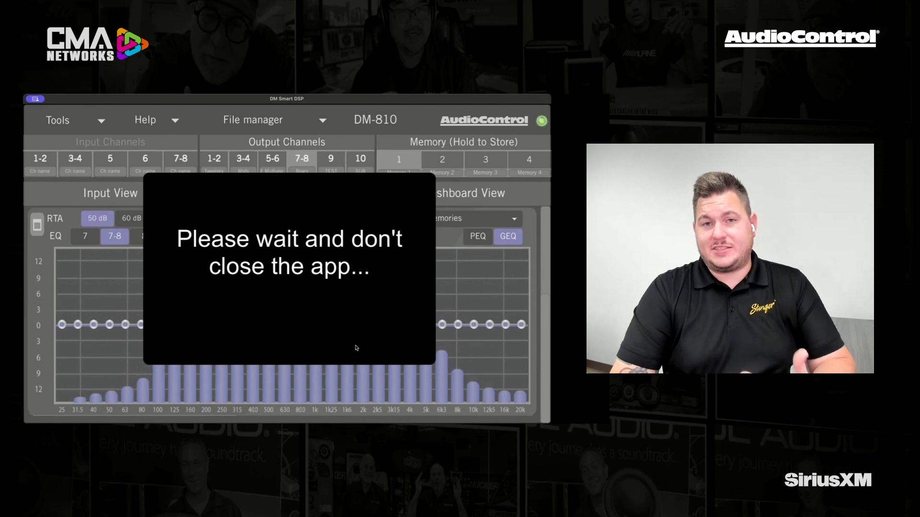
click(353, 356)
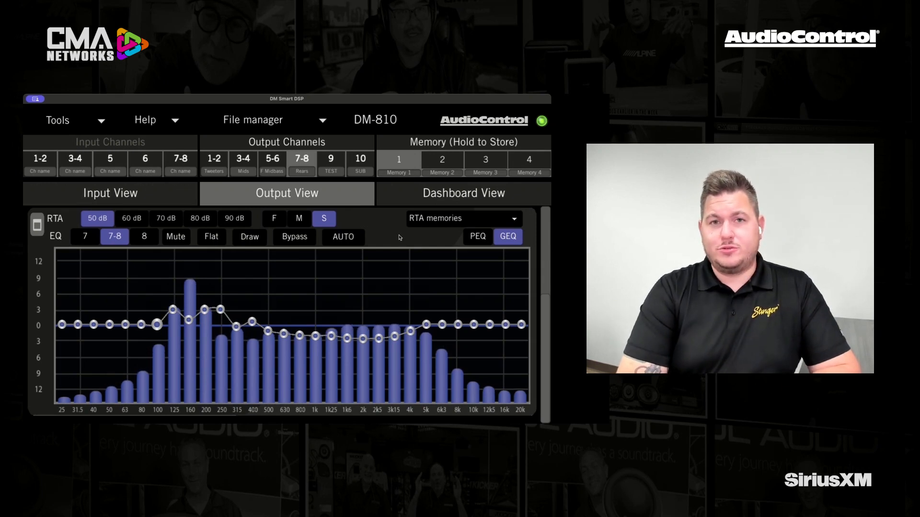
Step: Try a parametric EQ boost of 5.5 dB at 94.0 Hz on channels 7-8, and return to the graphic EQ
click(477, 237)
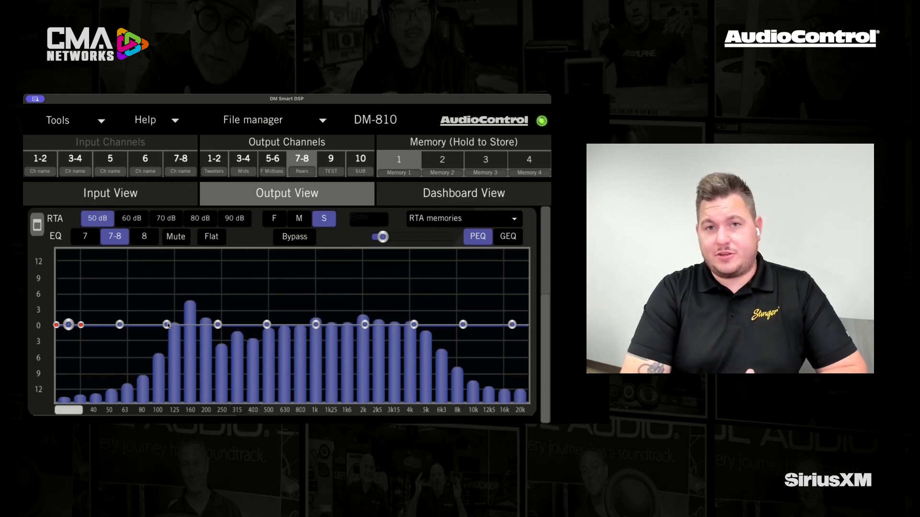
drag(167, 325, 153, 294)
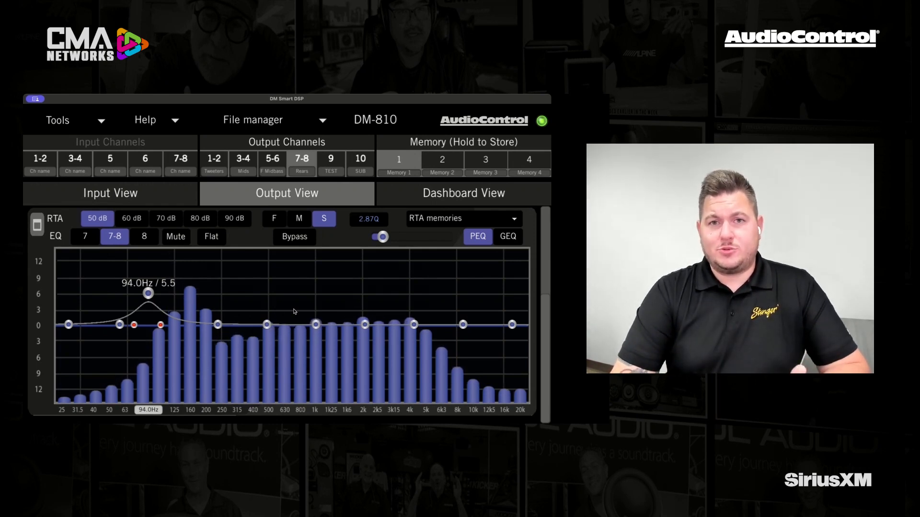
click(509, 240)
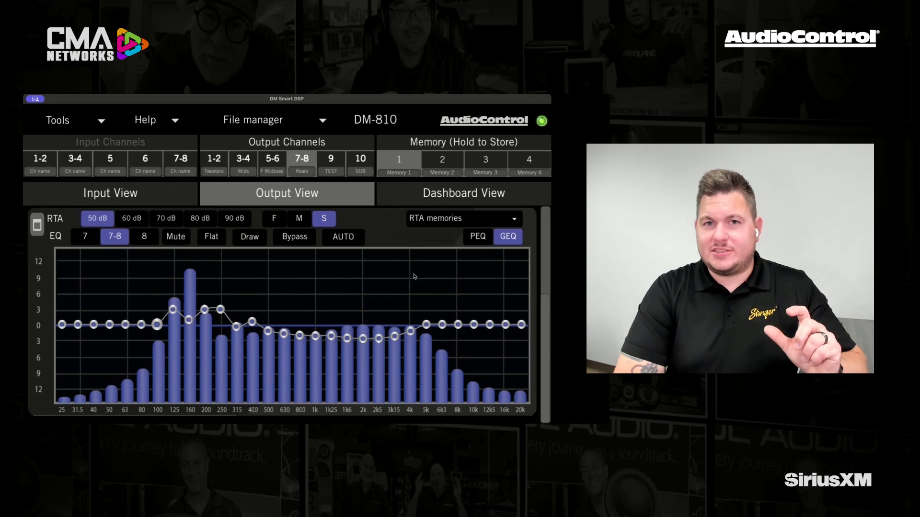
Step: Switch channels 7-8 to the parametric EQ and shape the low band into a 7.0 dB boost at 88.7 Hz with a Q of 14.57
click(475, 242)
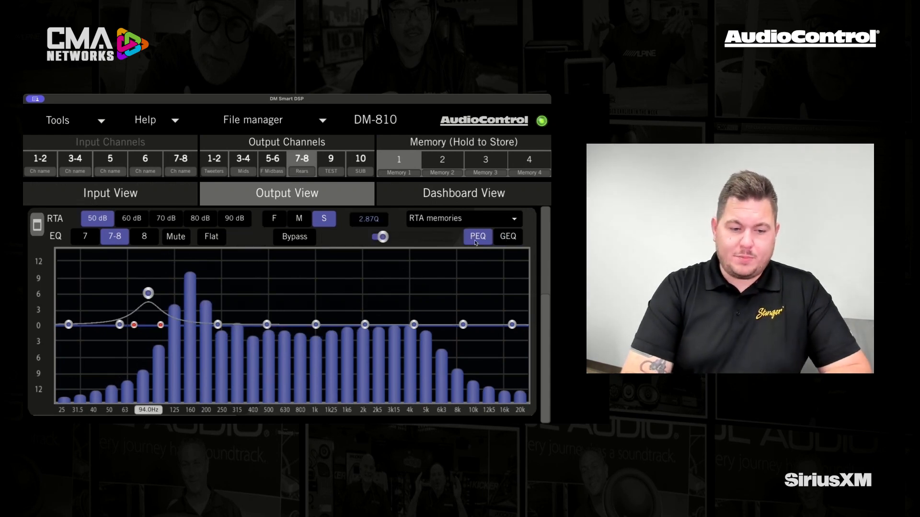
click(145, 412)
text(82)
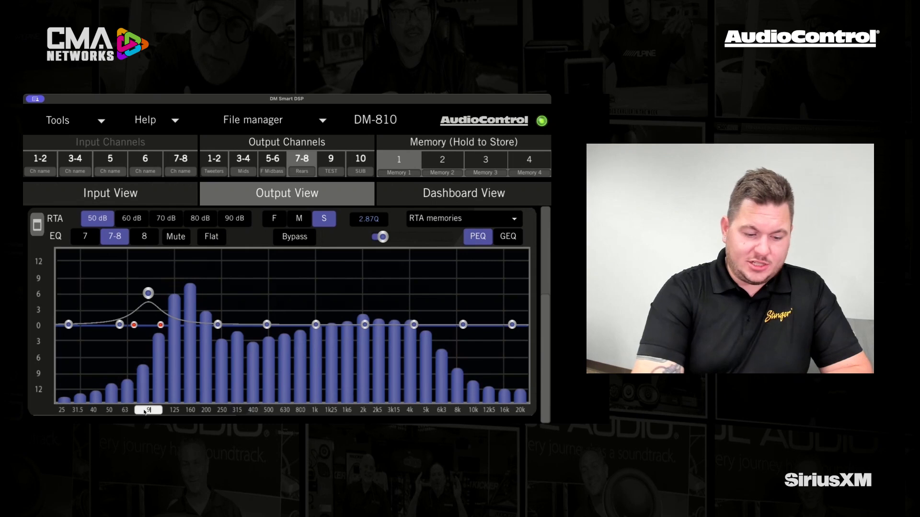
key(Return)
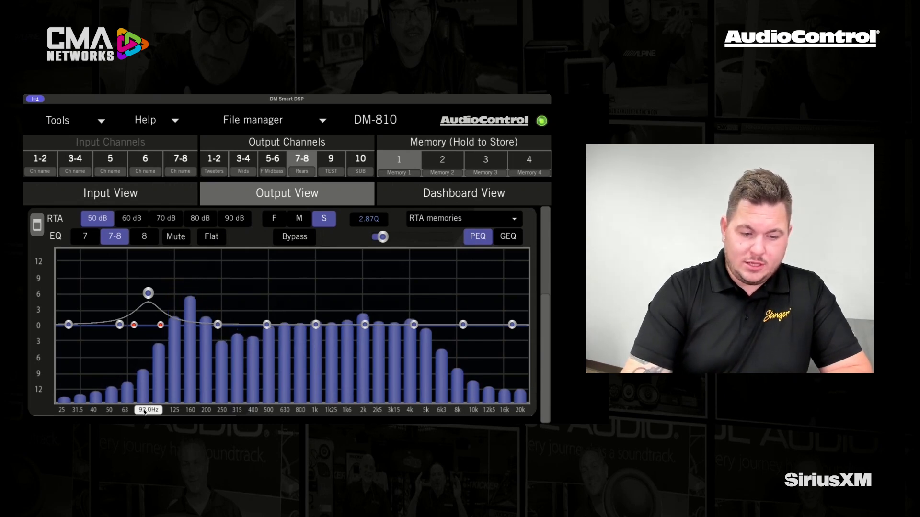
drag(145, 293, 141, 285)
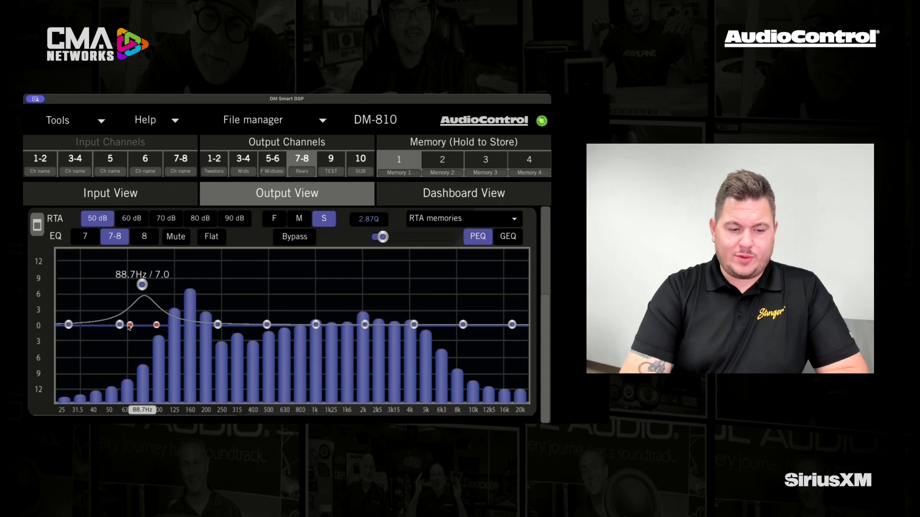
mouse_move(157, 327)
mouse_down()
mouse_move(148, 326)
mouse_move(168, 326)
mouse_up()
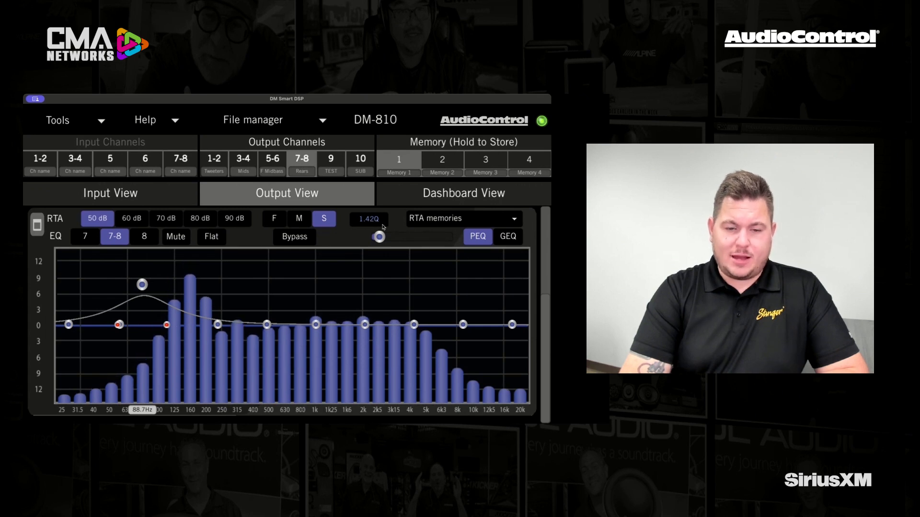
drag(379, 237, 411, 238)
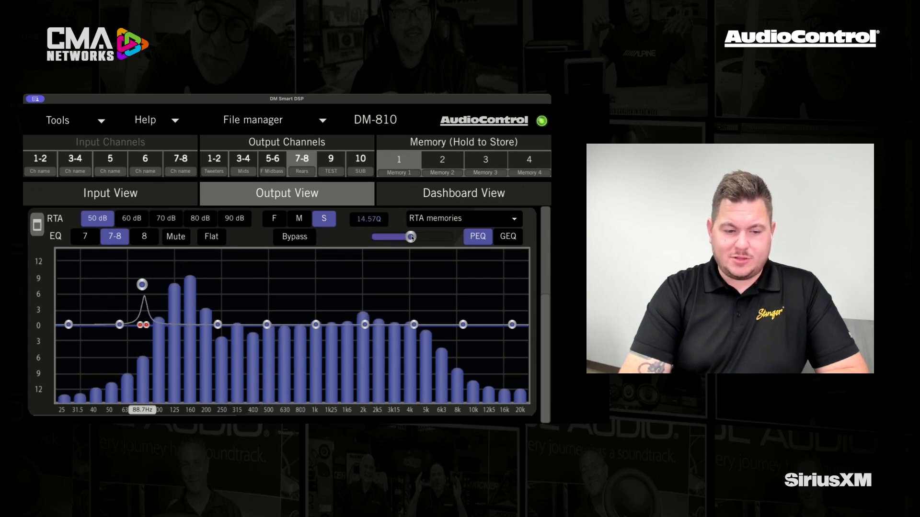
Step: Cut the 1 kHz parametric band by about 10 dB at 1.1 kHz, and boost the 4.0 kHz band by about 10 dB with a Q of 6.5
drag(317, 328, 322, 379)
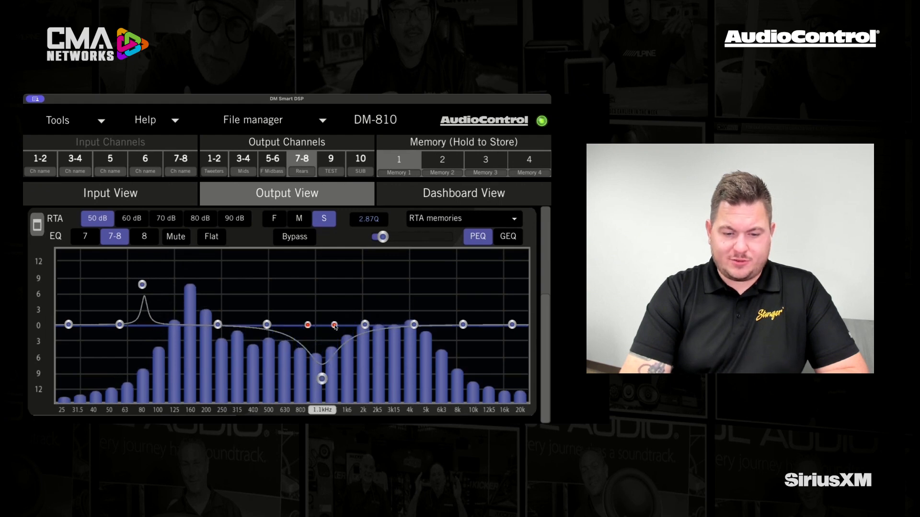
drag(344, 328, 345, 327)
drag(410, 325, 413, 271)
drag(428, 326, 419, 324)
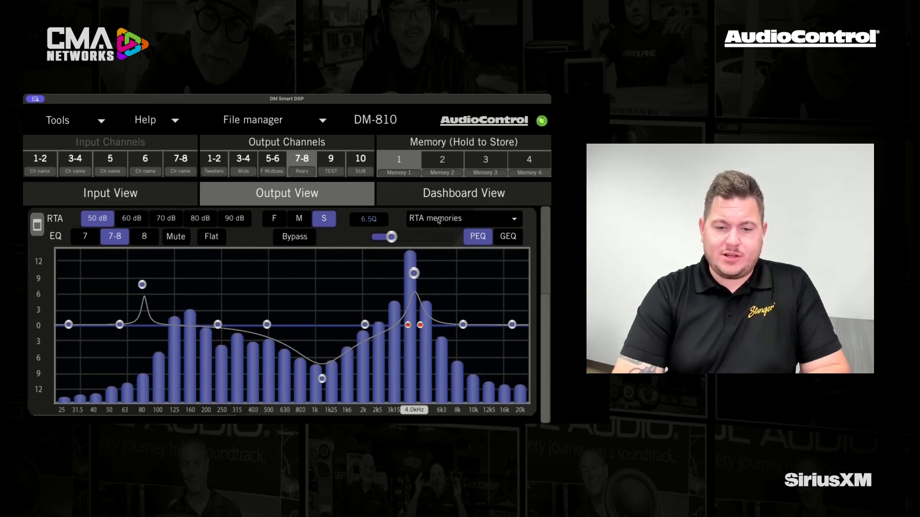
Step: Store the current RTA reading of the Rears to RTA memory 1
click(502, 218)
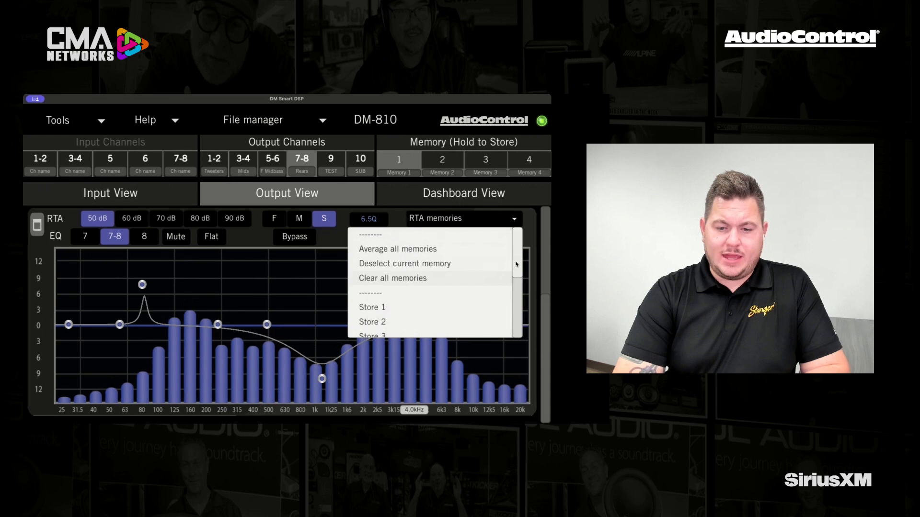
drag(518, 263, 517, 282)
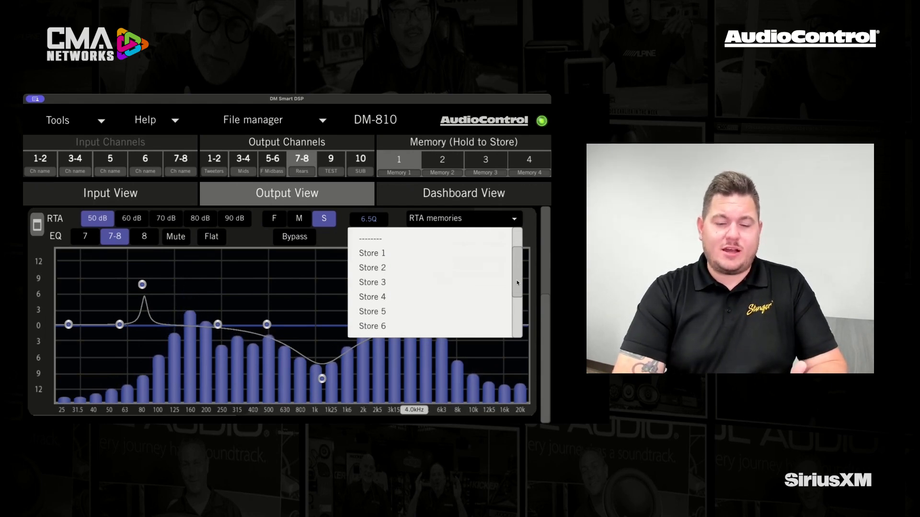
drag(517, 283, 515, 285)
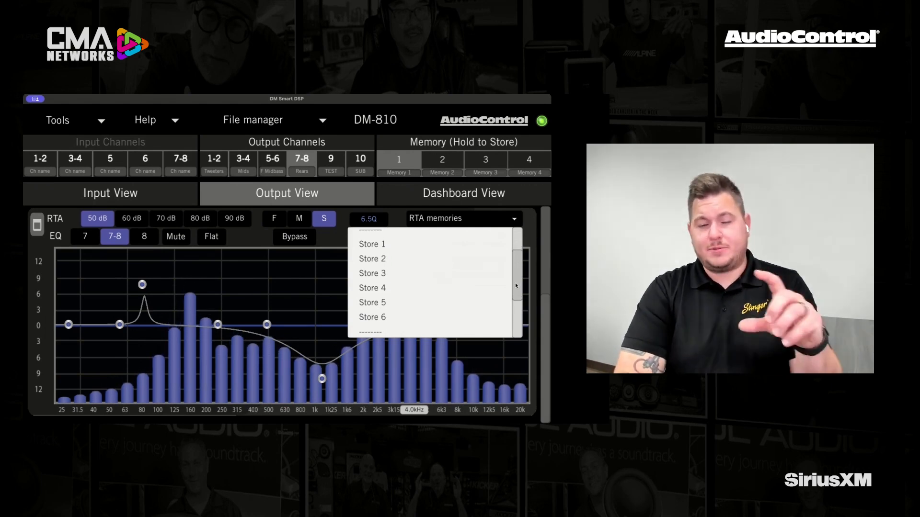
mouse_move(516, 285)
mouse_down()
mouse_move(516, 322)
mouse_move(514, 284)
mouse_up()
click(372, 247)
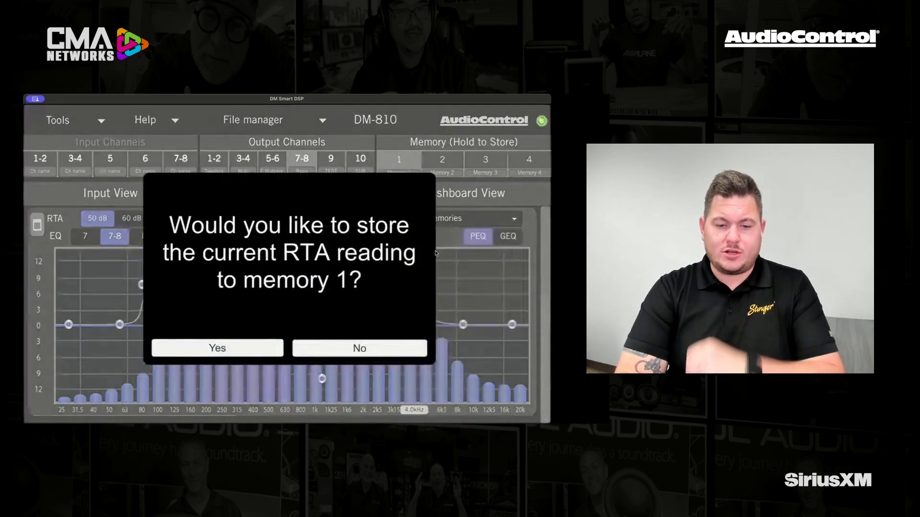
click(242, 348)
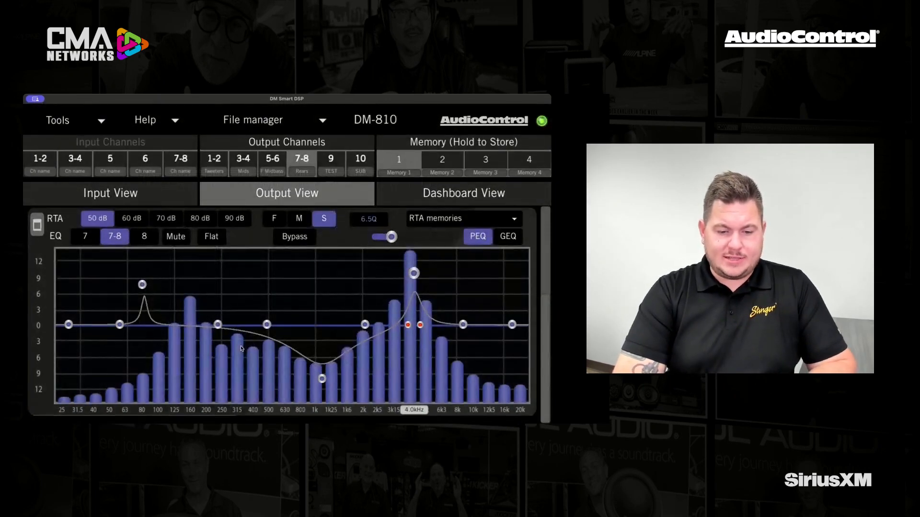
Step: Reset the parametric EQ of channels 7-8 to flat and recall RTA memory 1 for comparison
click(210, 238)
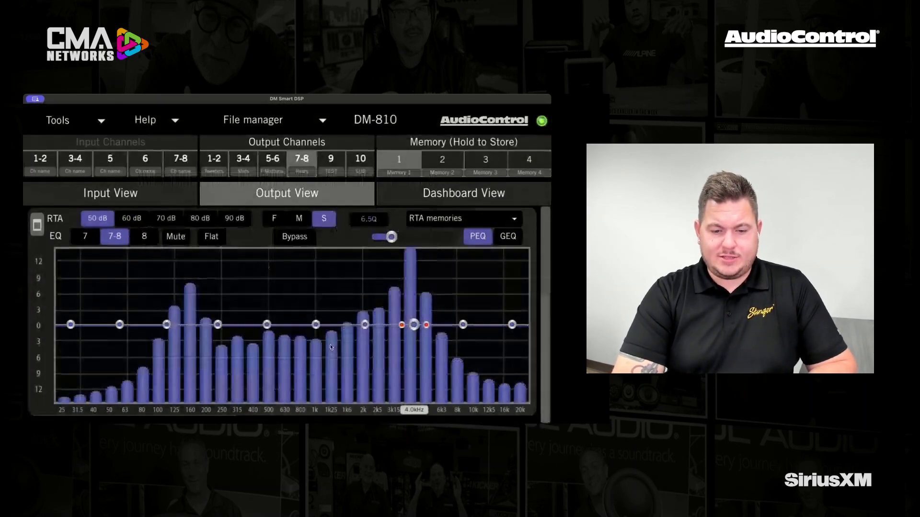
click(513, 220)
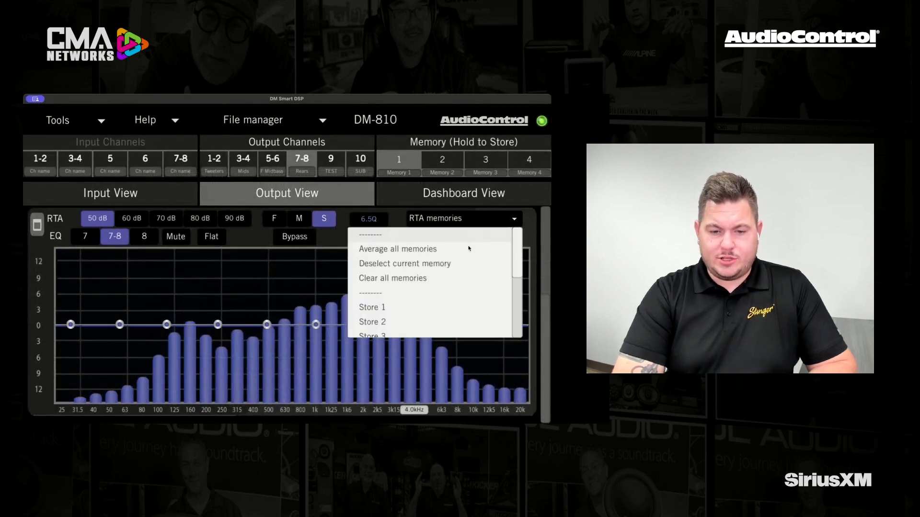
drag(515, 271, 514, 319)
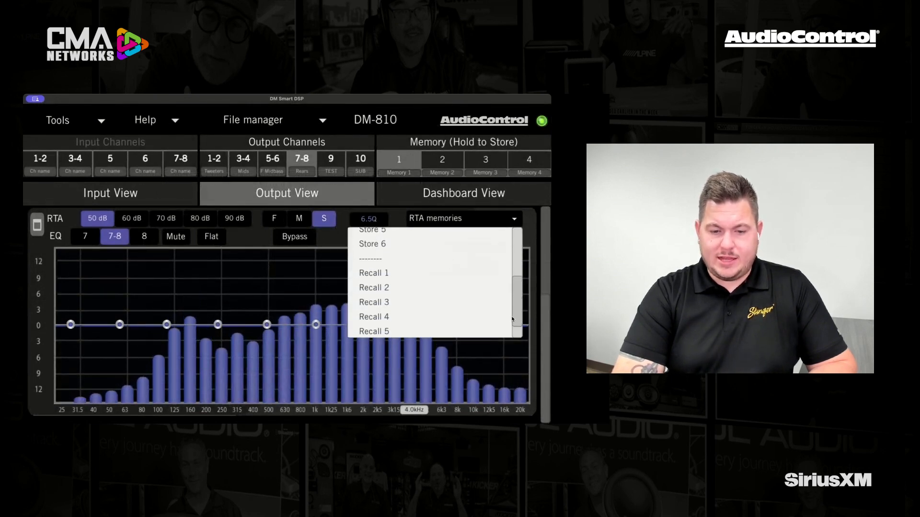
click(385, 274)
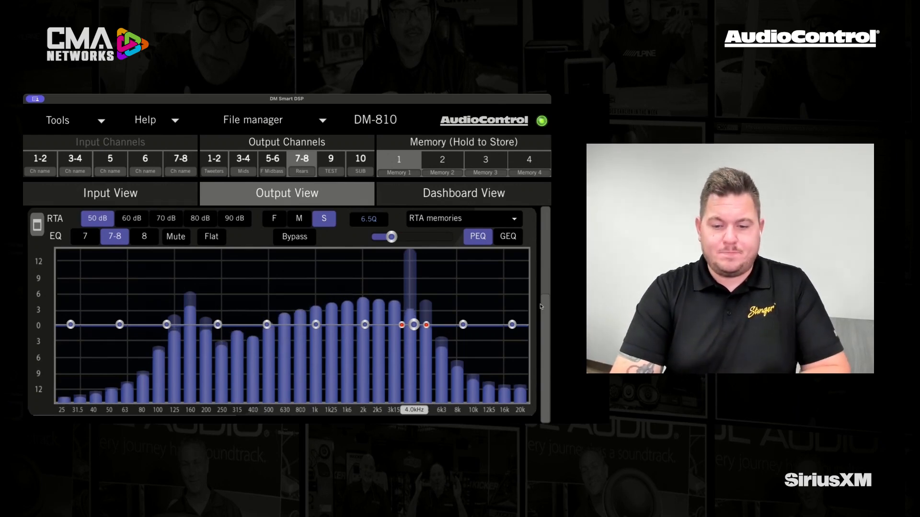
Step: Enable the All Pass filter settings for the output channels, and disable them again
drag(545, 308, 543, 218)
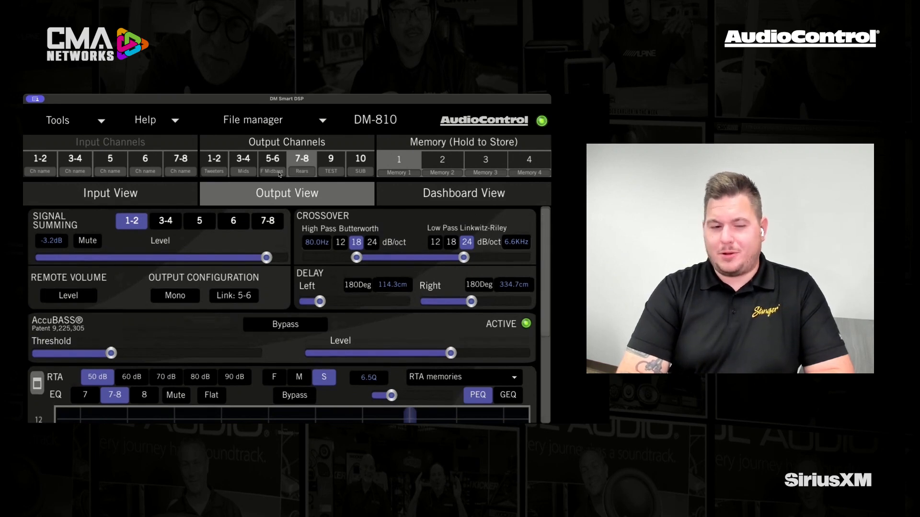
click(62, 122)
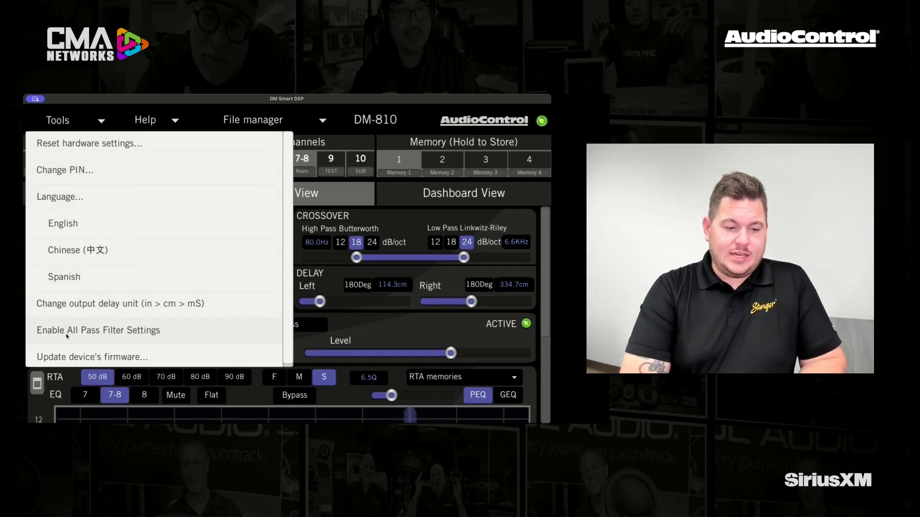
click(67, 335)
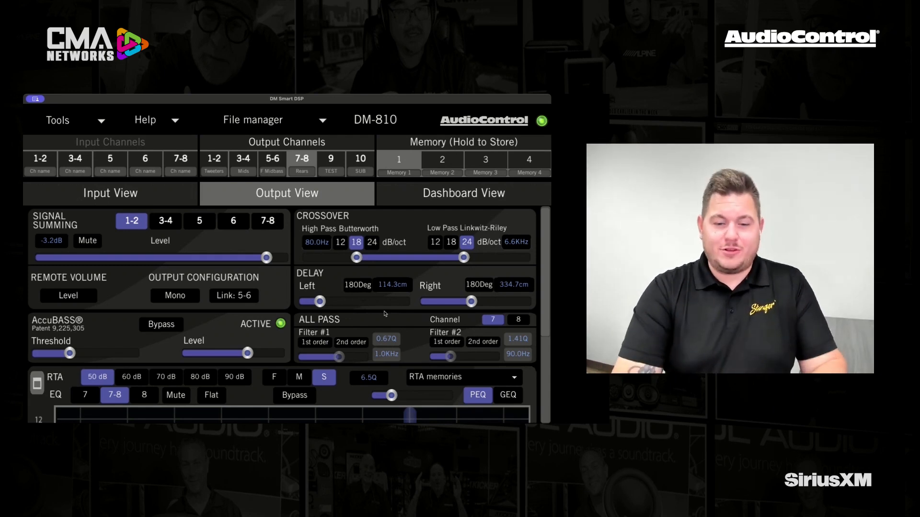
click(102, 122)
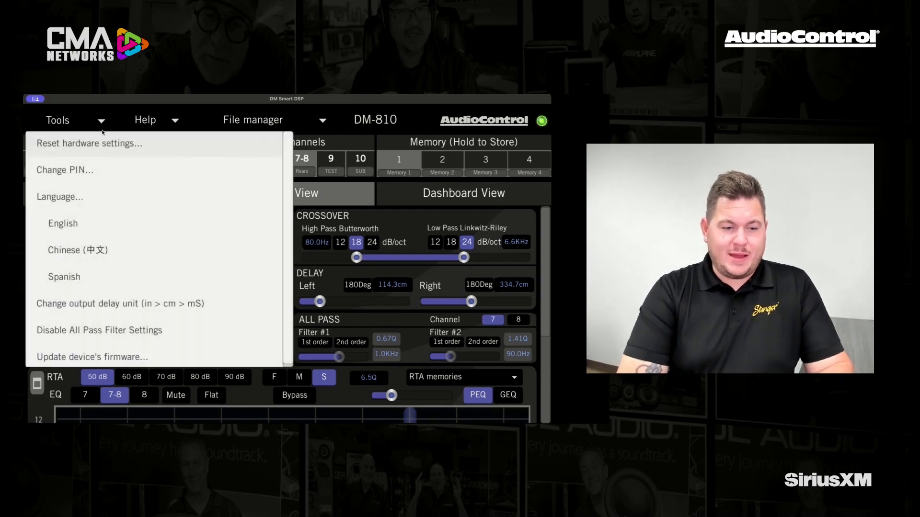
click(84, 330)
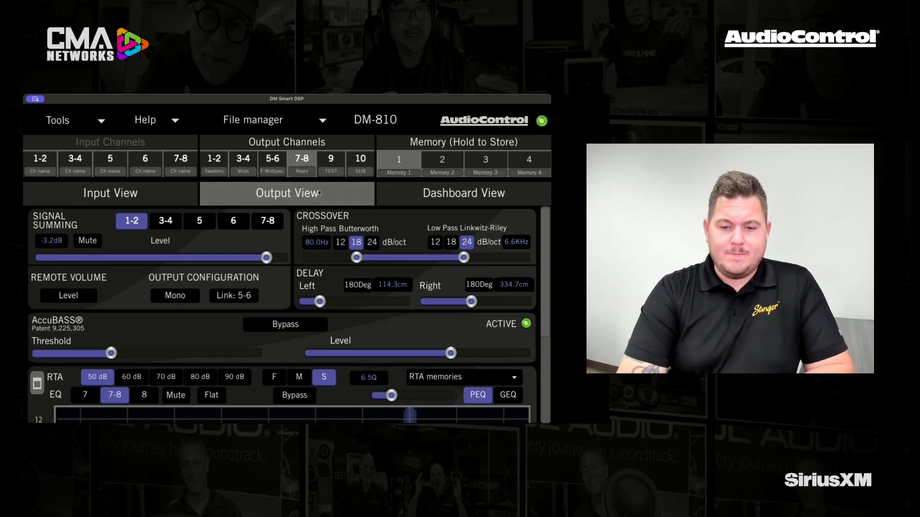
Step: Examine the RTA signals of input channels 1-2, 5 and 6
click(152, 196)
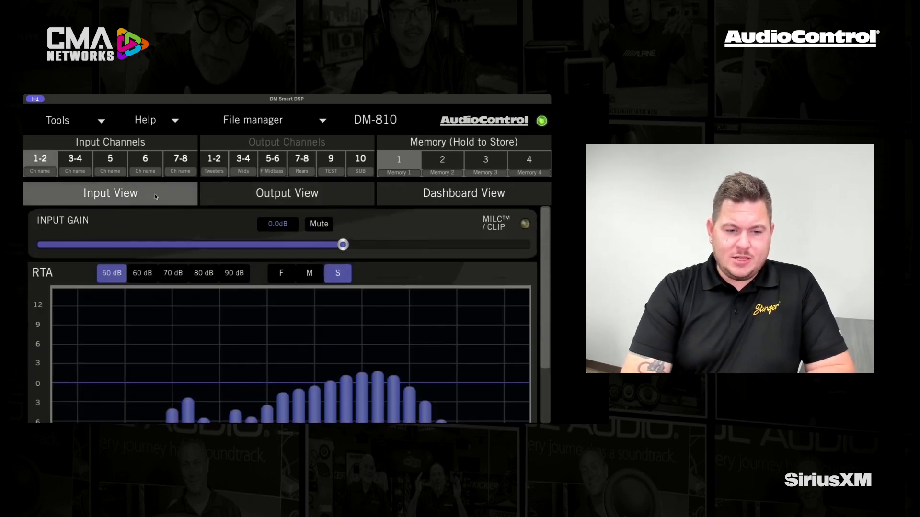
scroll(546, 288, down, 3)
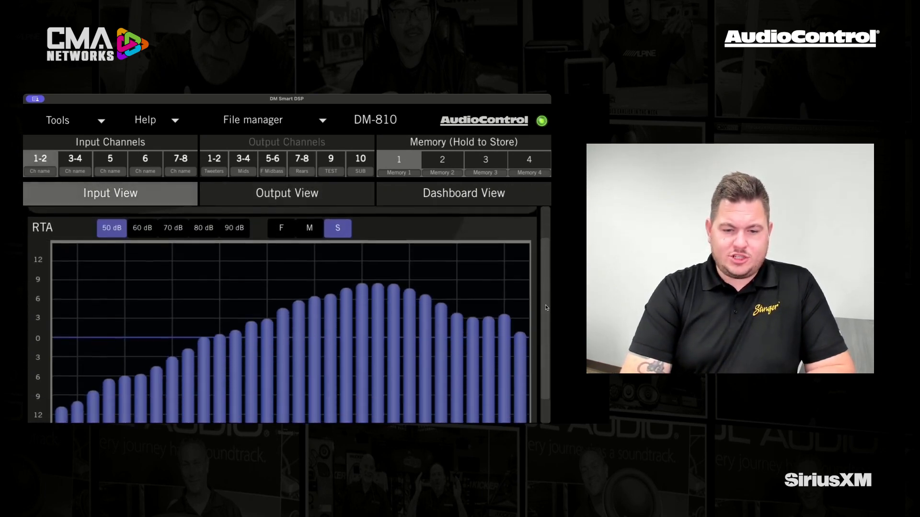
click(110, 166)
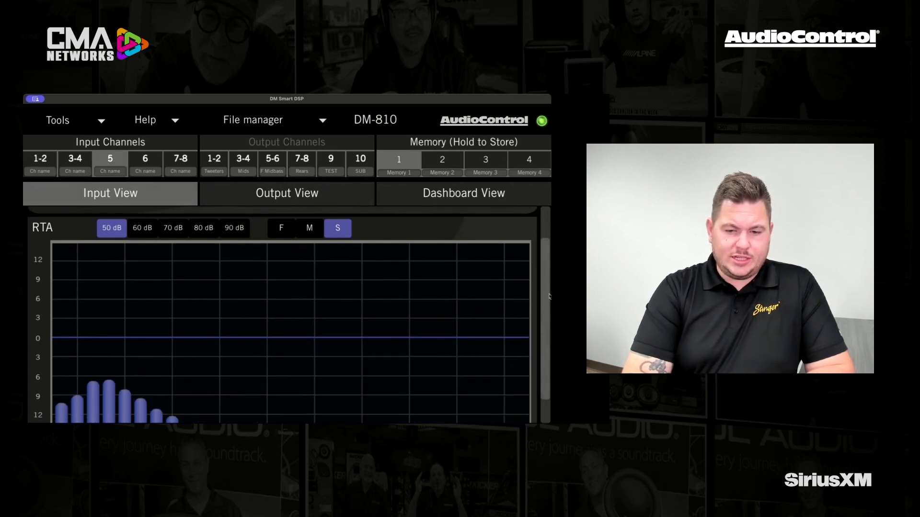
scroll(546, 316, down, 2)
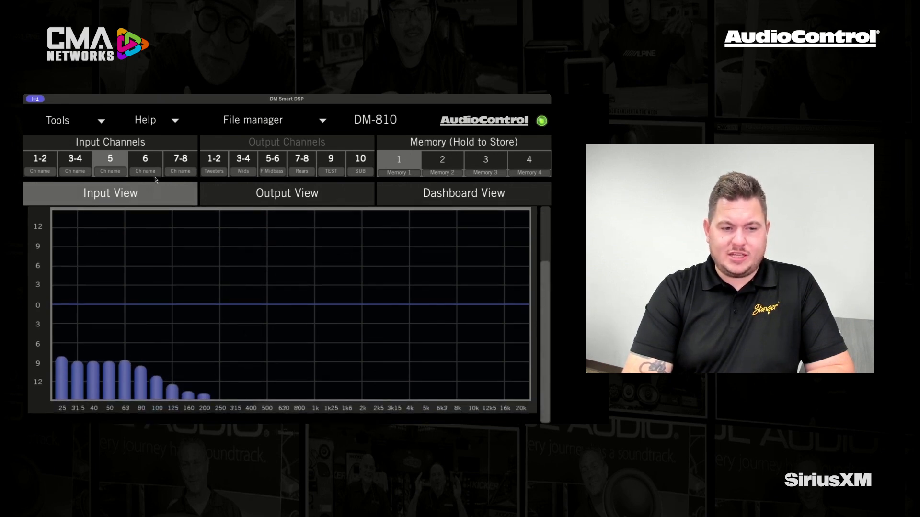
click(150, 162)
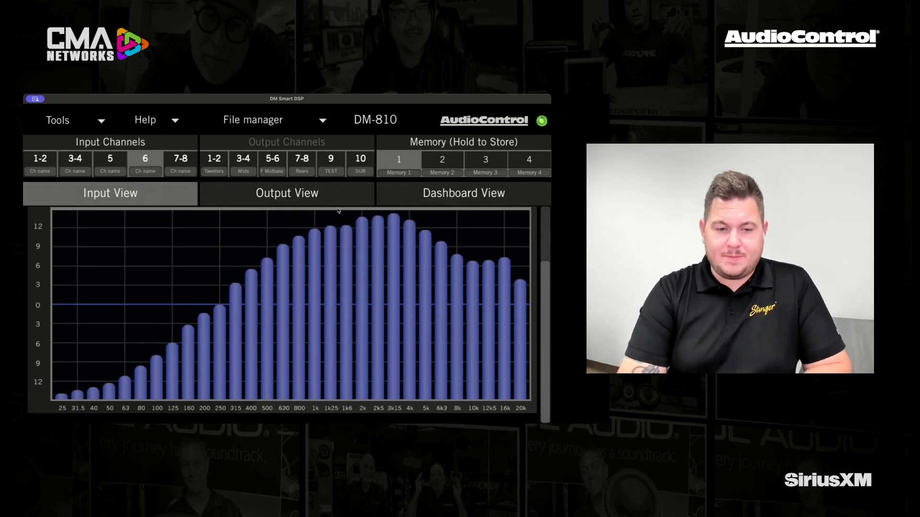
Step: Change the signal summing of the Rears output from inputs 1-2 to inputs 5 and 6
click(298, 193)
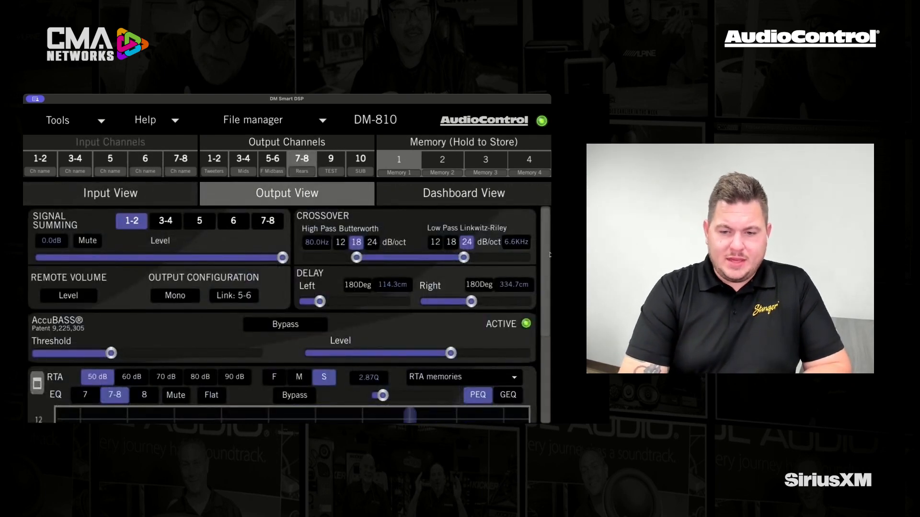
mouse_move(548, 253)
mouse_down()
mouse_move(549, 343)
mouse_move(548, 247)
mouse_up()
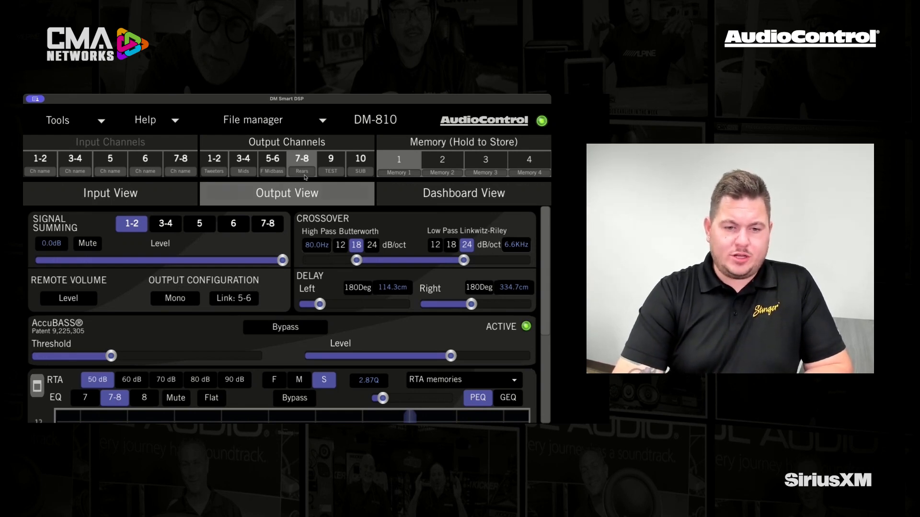
click(128, 228)
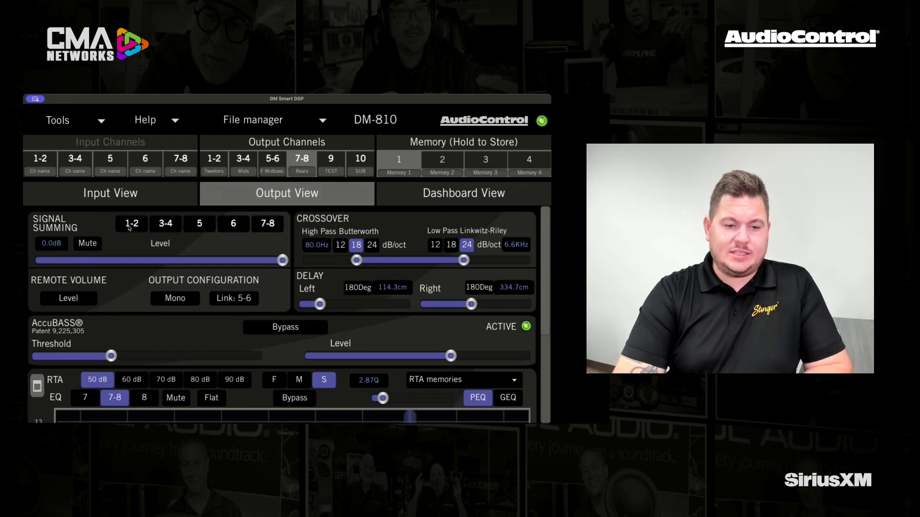
click(206, 229)
click(235, 227)
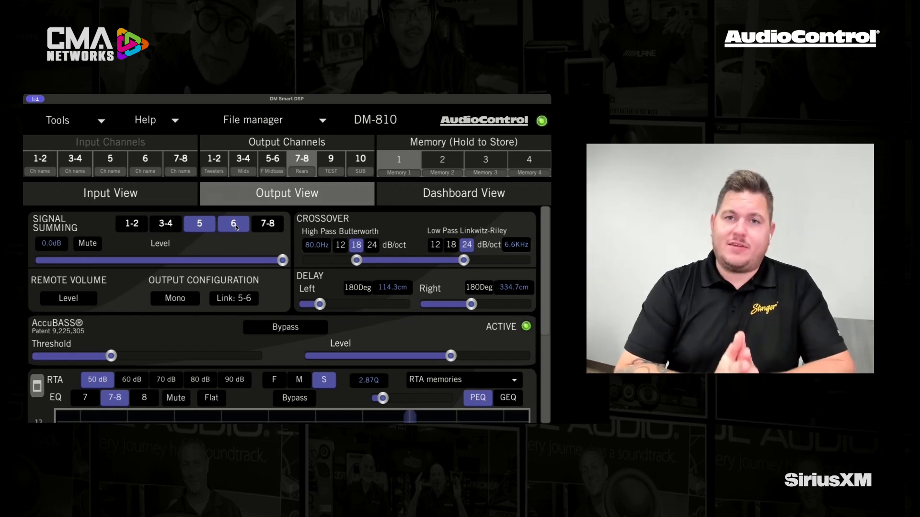
Step: Set both the high-pass and low-pass crossovers of the Rears to Bypass, checking the summed signal on the RTA
drag(549, 255, 550, 344)
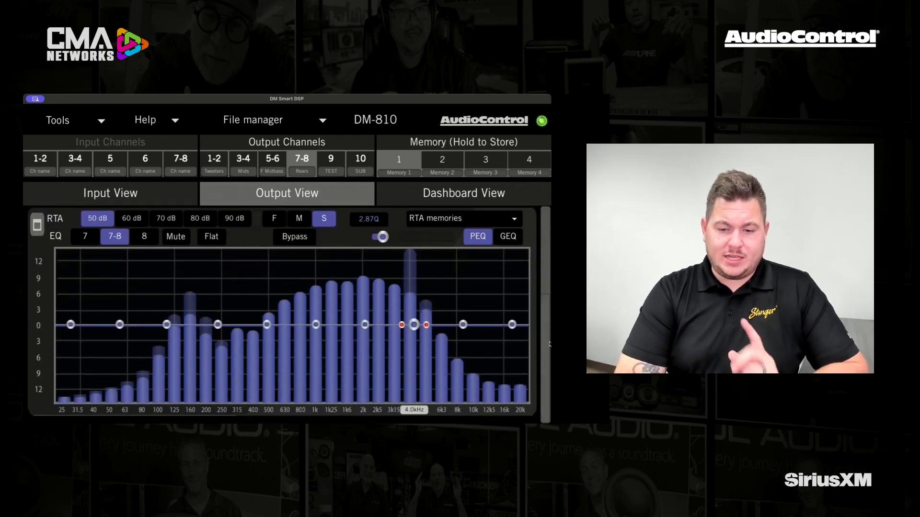
drag(548, 340, 549, 250)
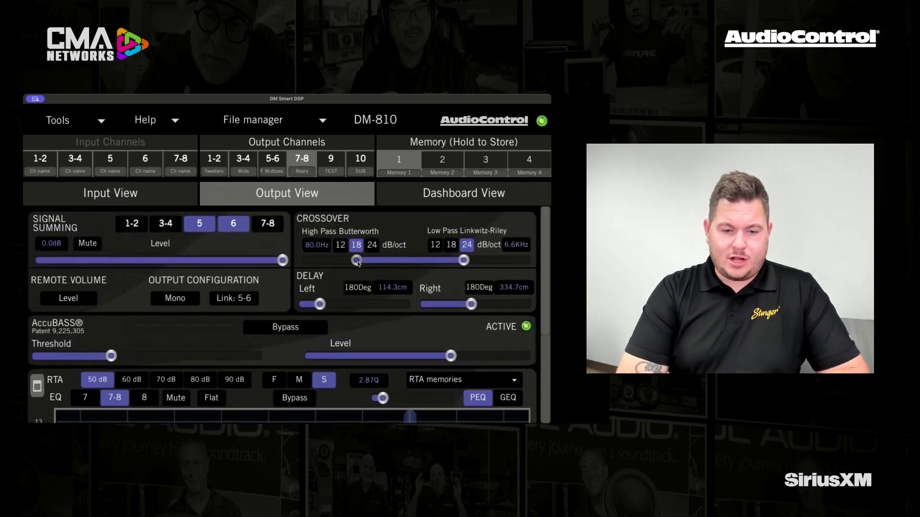
drag(469, 264, 548, 322)
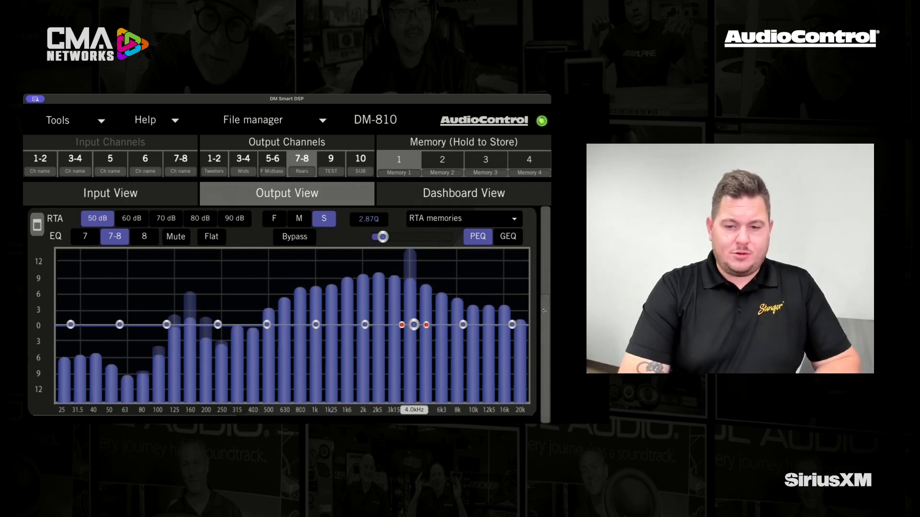
scroll(546, 313, up, 5)
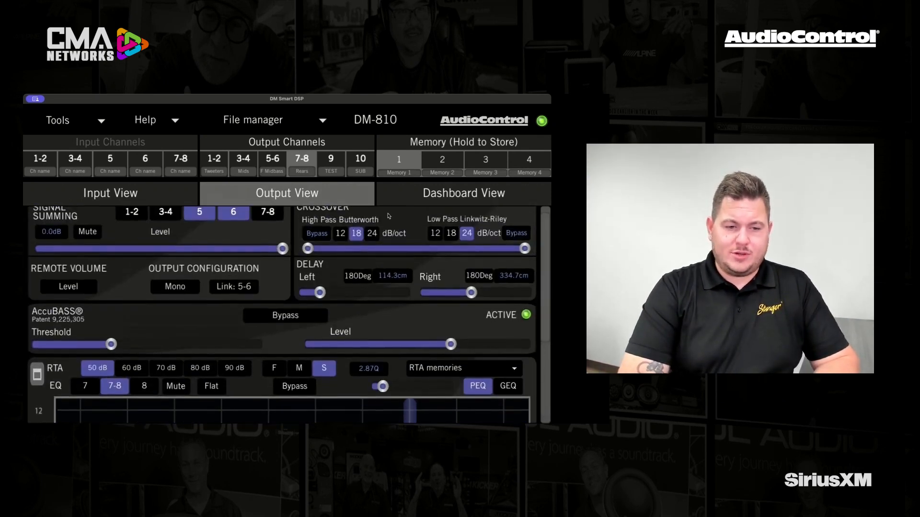
Step: Lower the input gain of input channel 6 to -5.0 dB
click(107, 196)
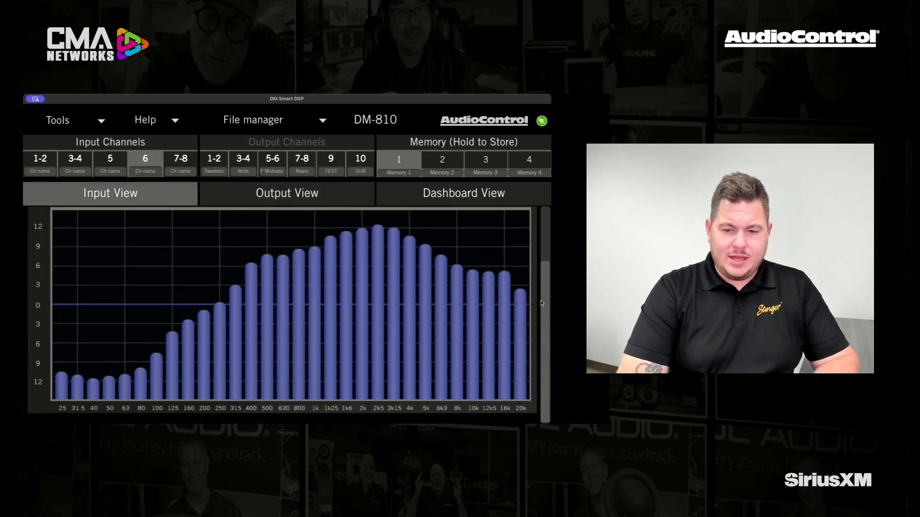
scroll(545, 299, up, 3)
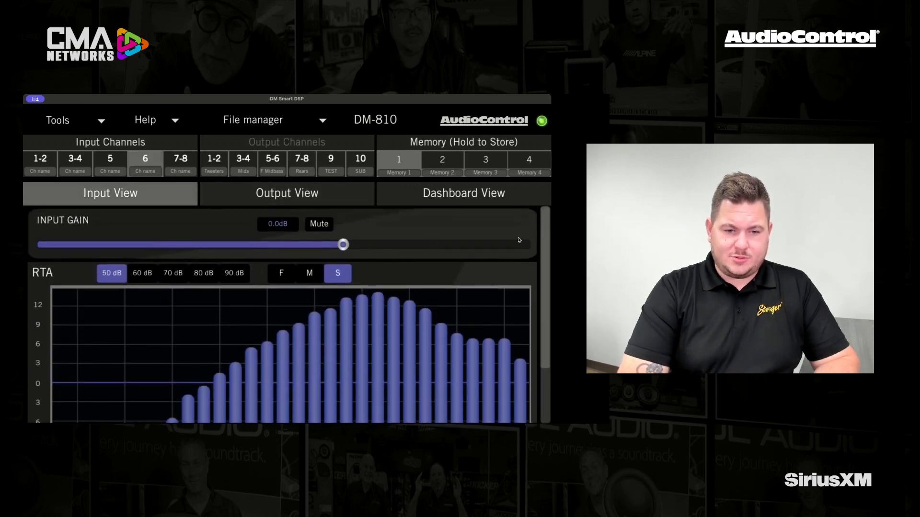
drag(343, 244, 282, 241)
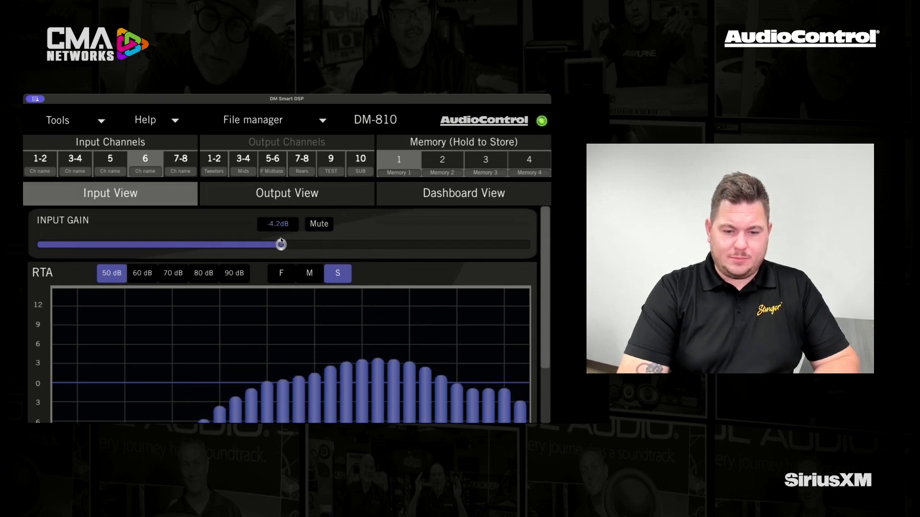
drag(282, 241, 268, 245)
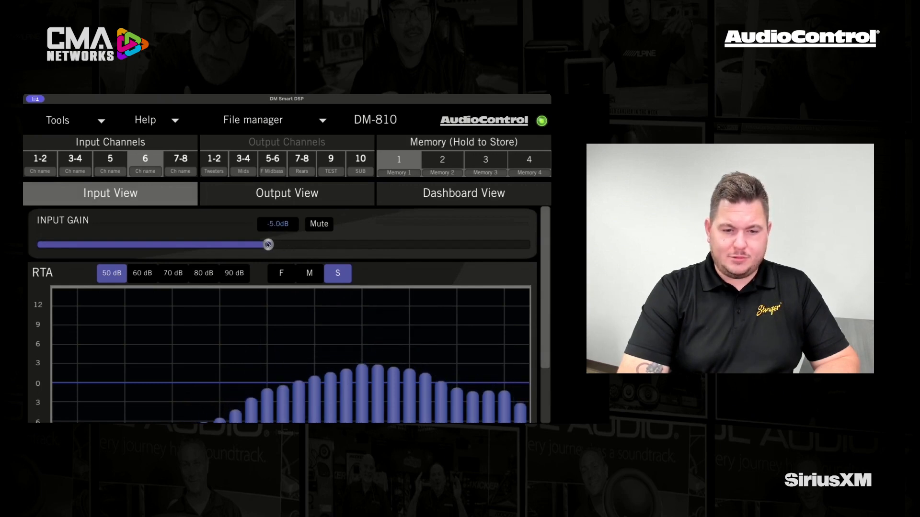
Step: Raise the input gain of input channel 5 to 5.8 dB, checking its level on the RTA
click(110, 161)
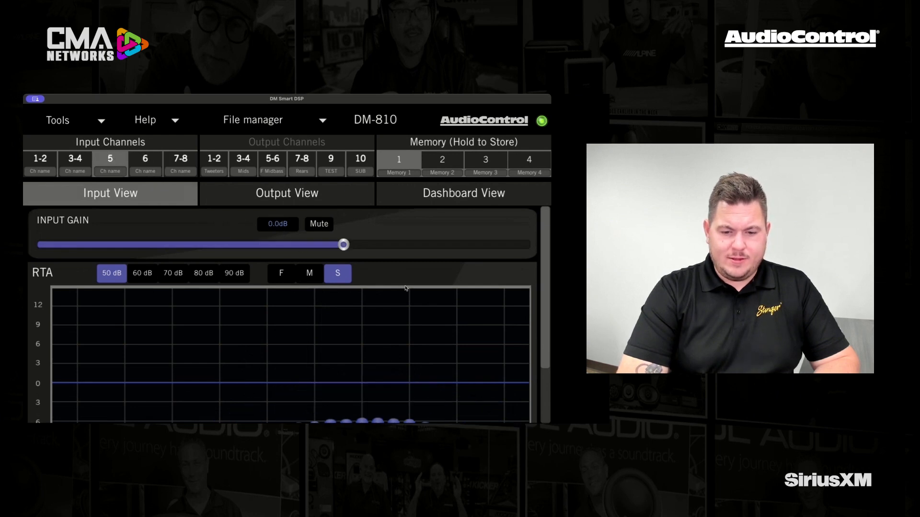
drag(345, 246, 392, 249)
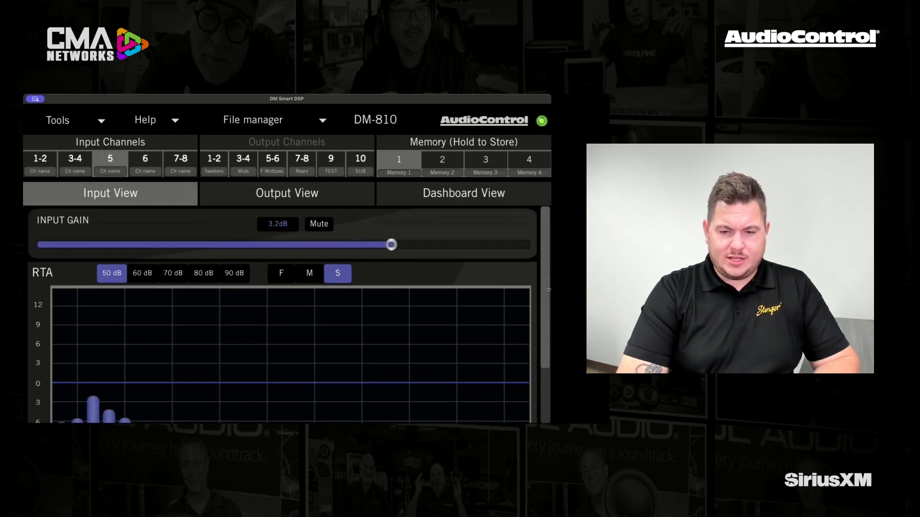
scroll(390, 230, down, 2)
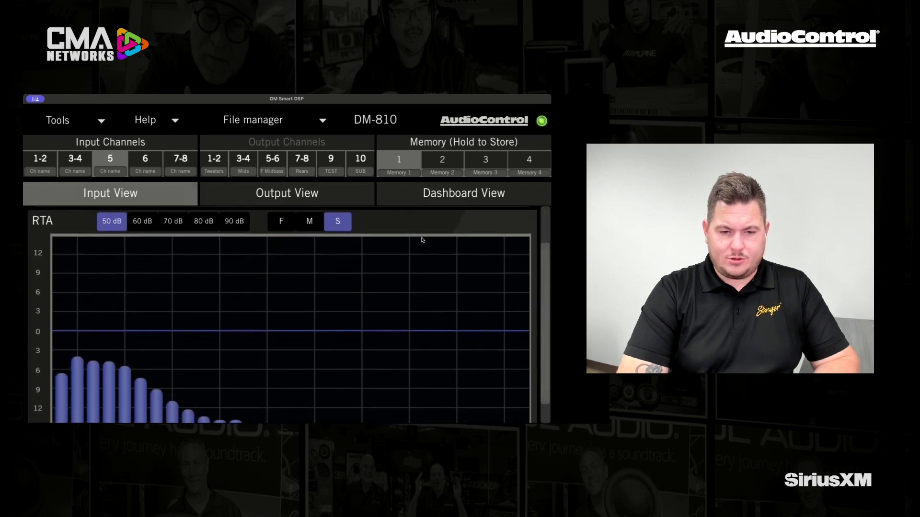
scroll(545, 266, up, 1)
scroll(545, 267, up, 2)
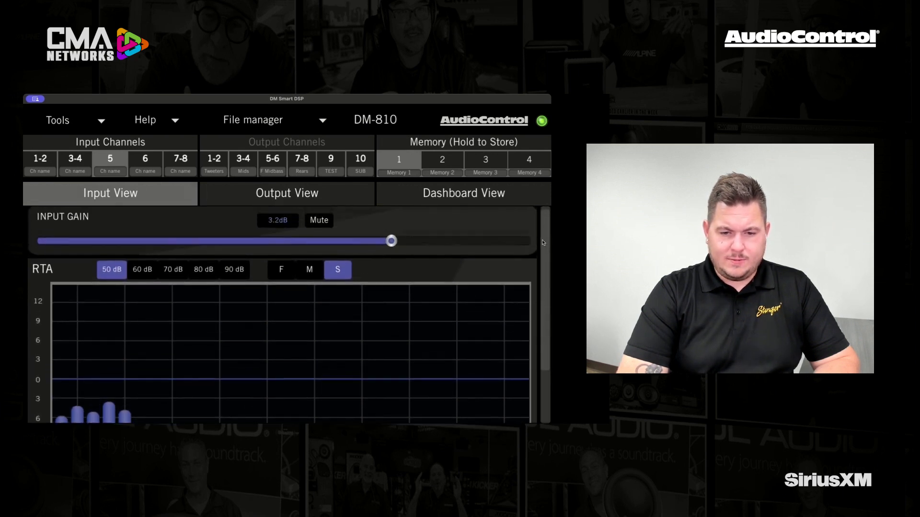
drag(394, 242, 432, 242)
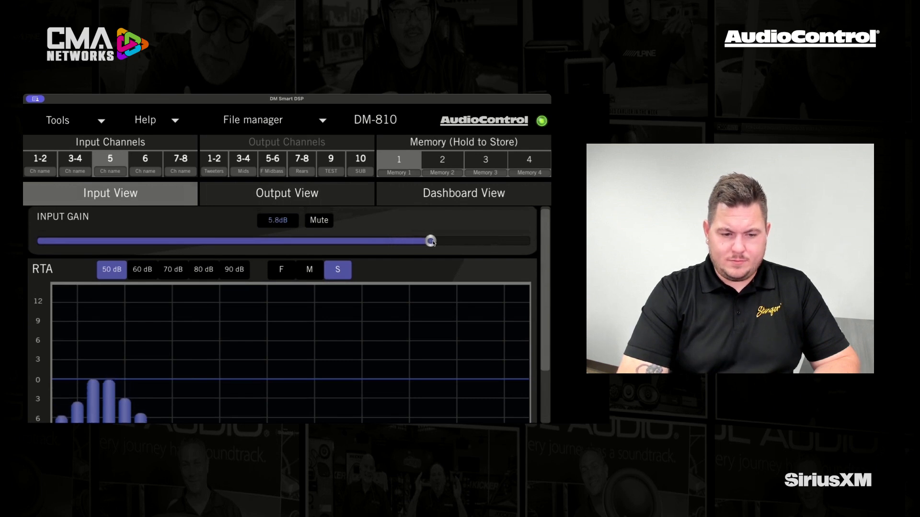
Step: Clear all stored RTA memories from the Rears output
click(302, 193)
scroll(546, 268, down, 5)
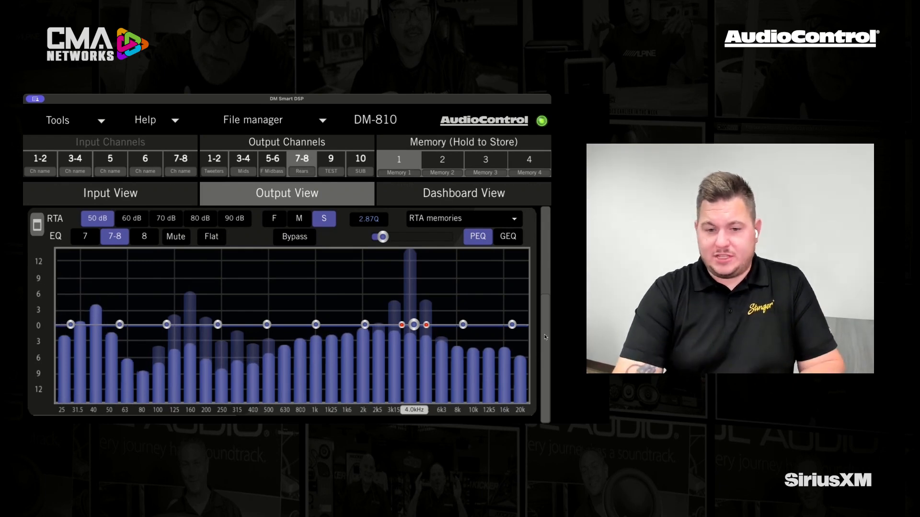
click(514, 220)
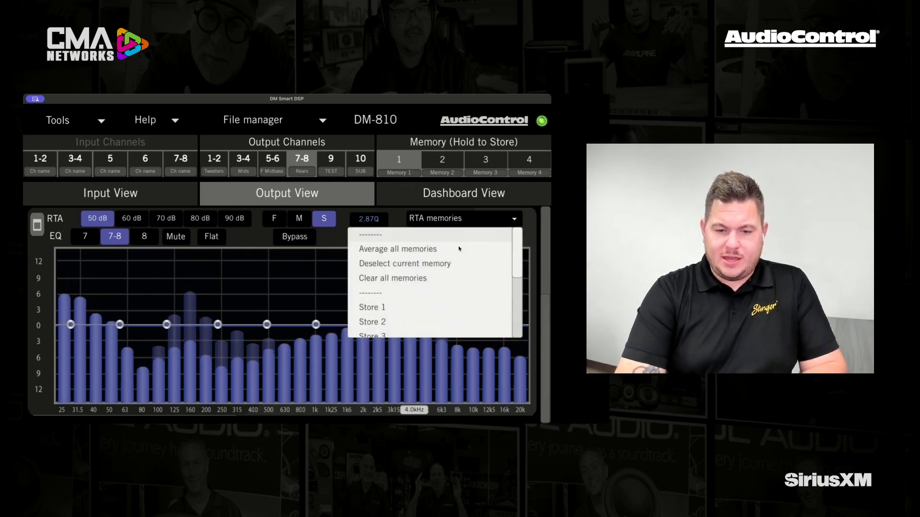
click(408, 278)
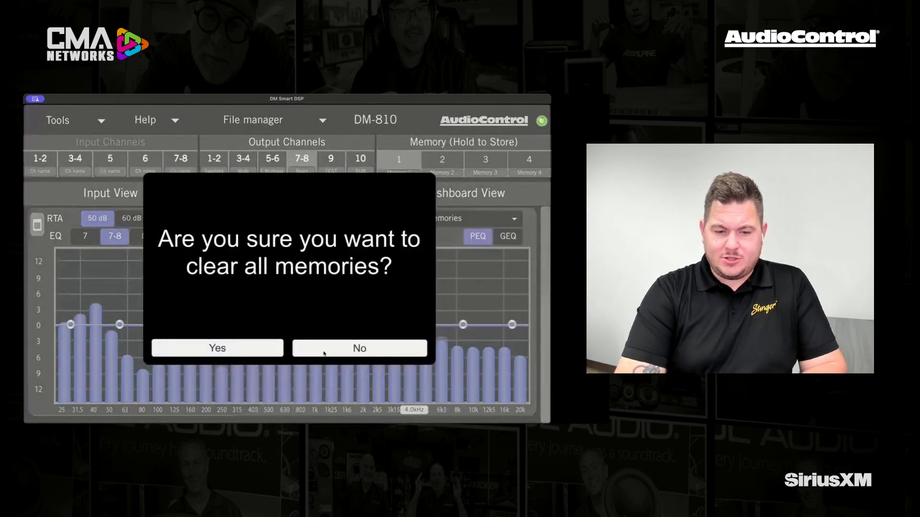
click(226, 351)
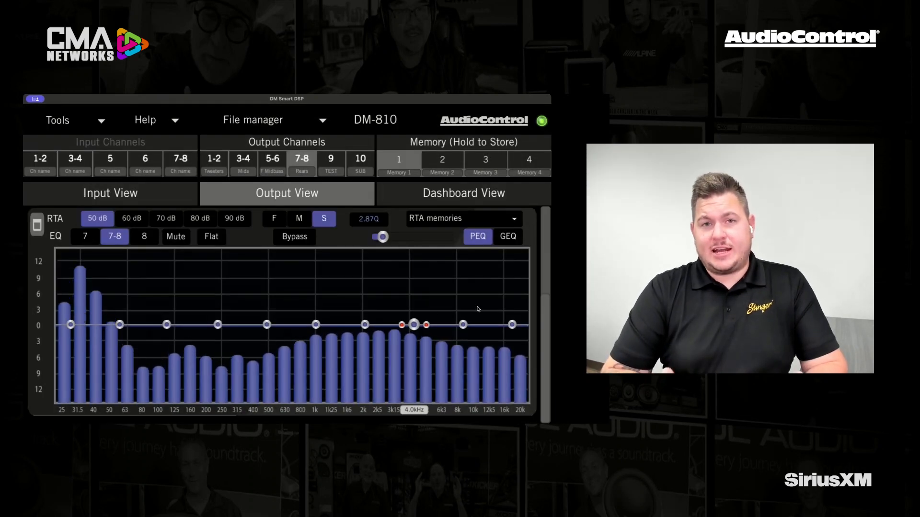
Step: Remove input 6 from the Rears signal summing and examine input 5 alone on the output RTA
scroll(544, 310, up, 4)
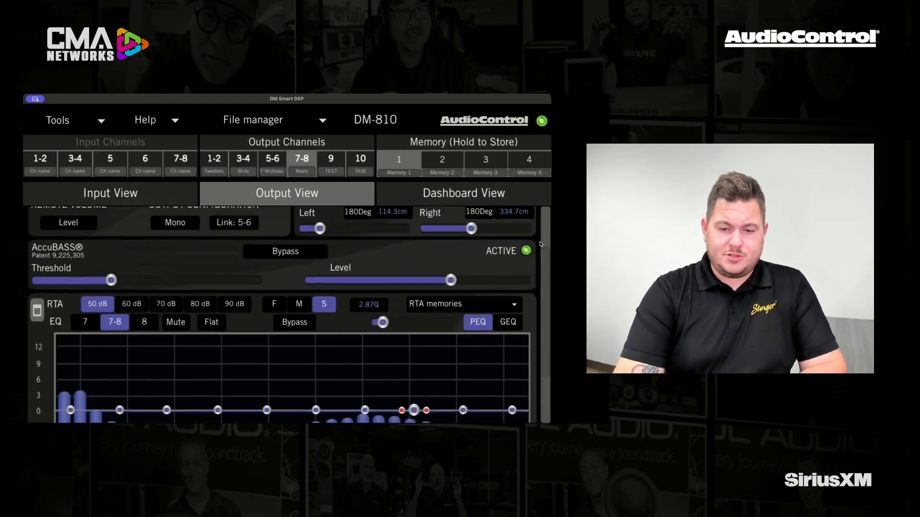
scroll(549, 257, up, 1)
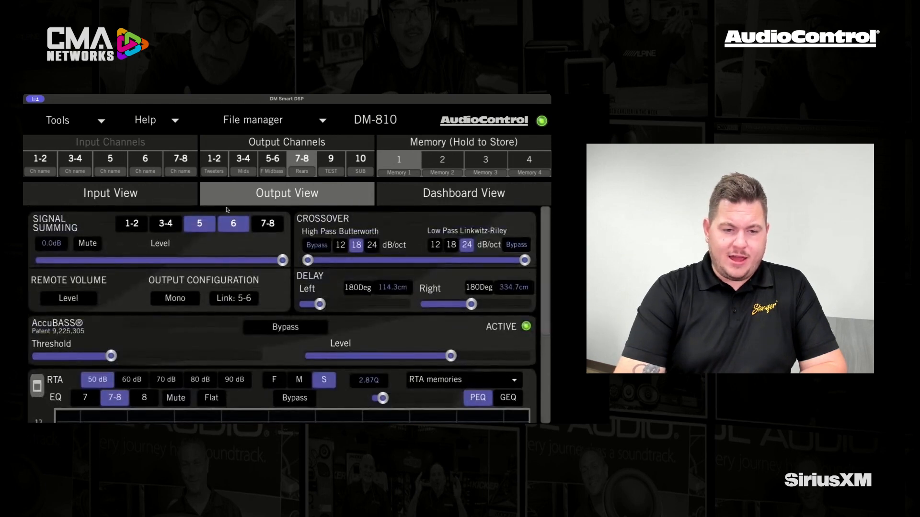
click(233, 224)
drag(547, 267, 544, 356)
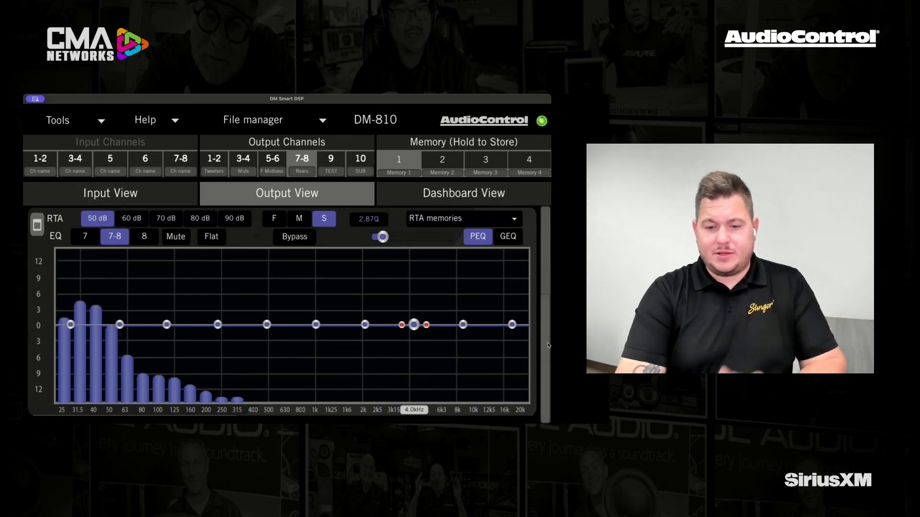
drag(544, 355, 545, 272)
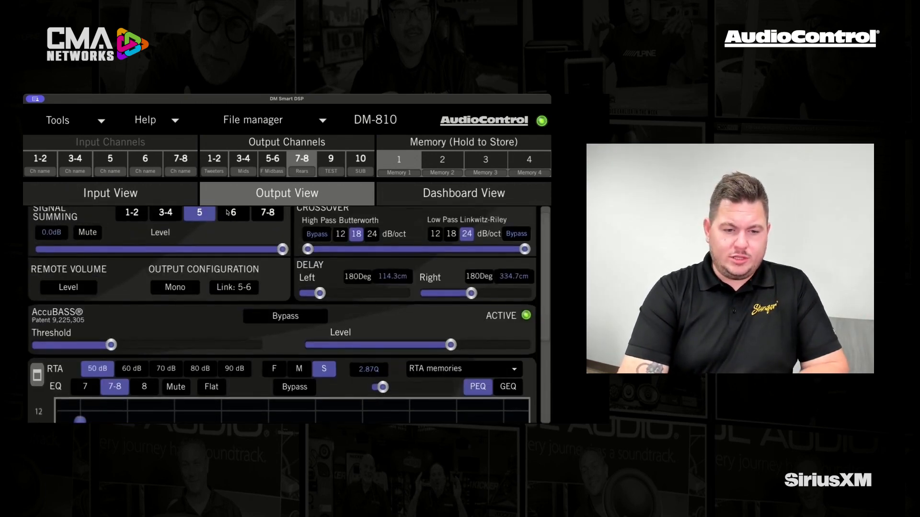
Step: Switch the Rears signal summing from input 5 to input 6 and examine input 6 alone on the output RTA
click(229, 213)
click(210, 214)
drag(549, 258, 549, 361)
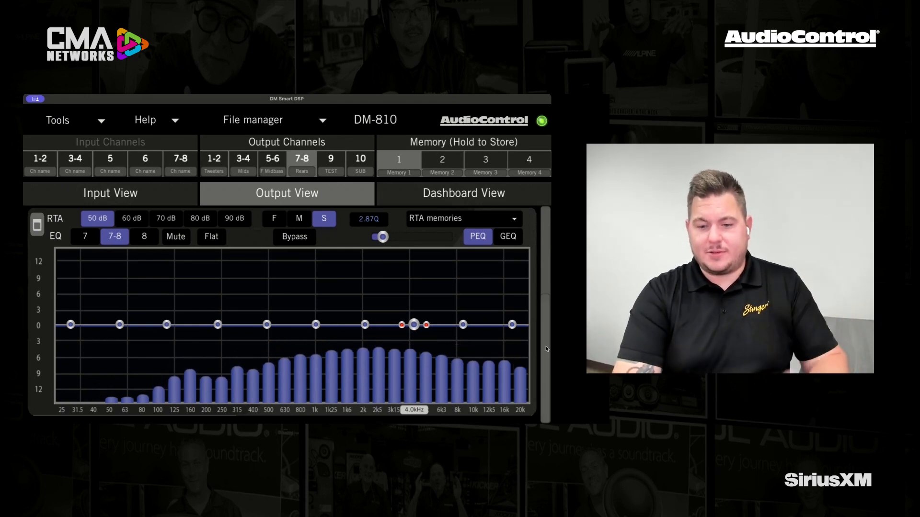
drag(546, 349, 546, 266)
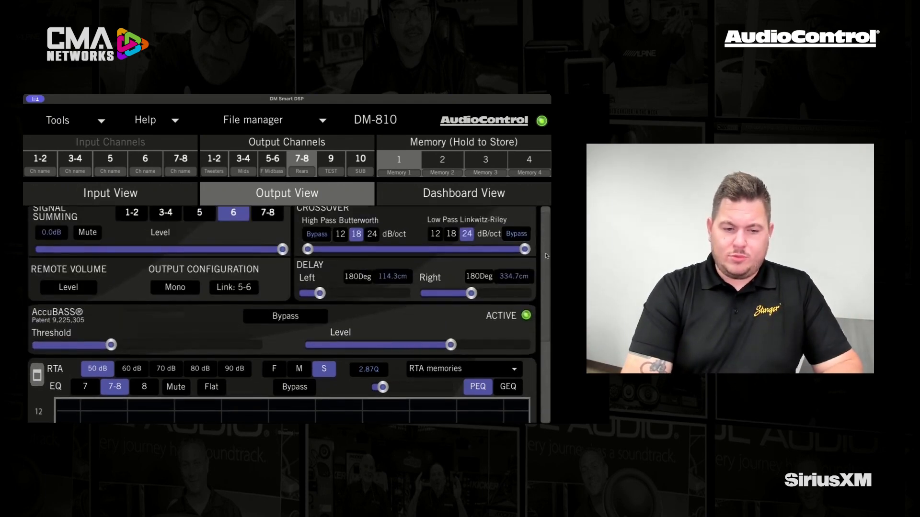
Step: Add input 5 back to the Rears signal summing and examine the combined response of inputs 5 and 6
click(199, 213)
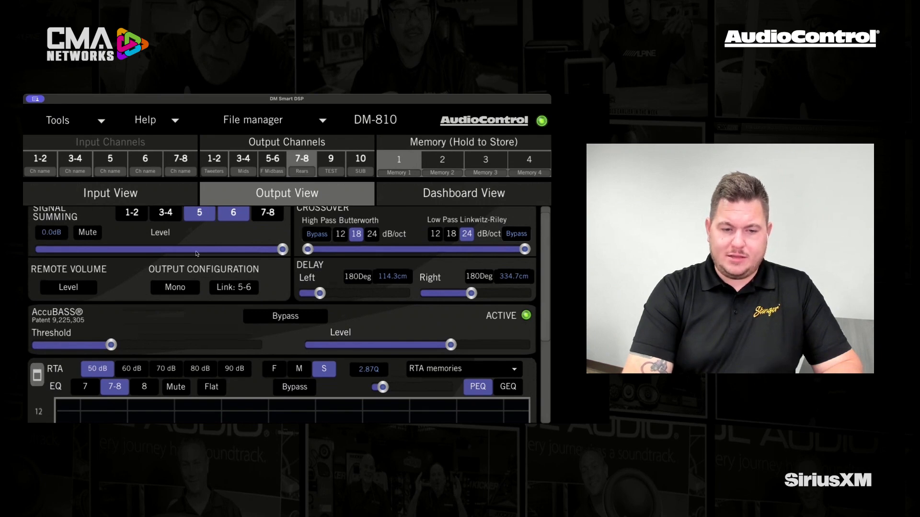
drag(545, 253, 547, 339)
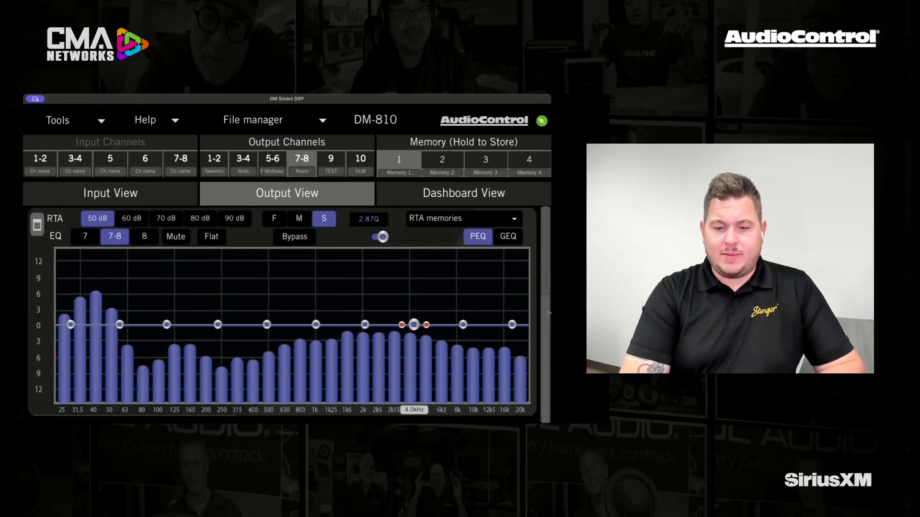
scroll(511, 207, up, 5)
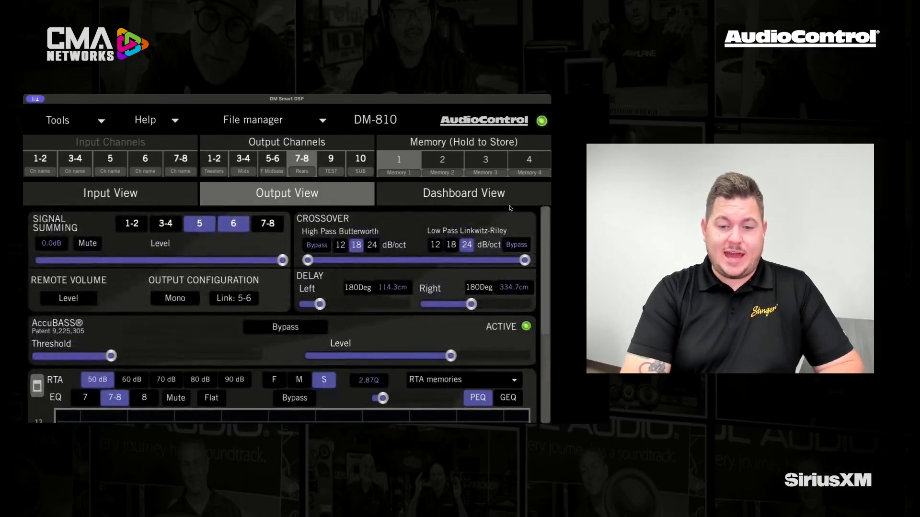
Step: Examine the expanded output EQ of the Rears in the Dashboard View, switching to GEQ and back to PEQ
click(498, 195)
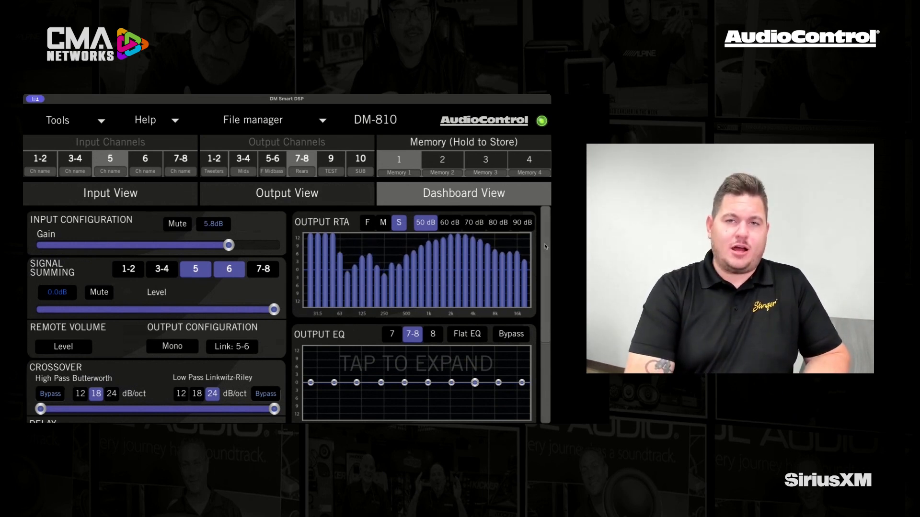
drag(545, 247, 539, 225)
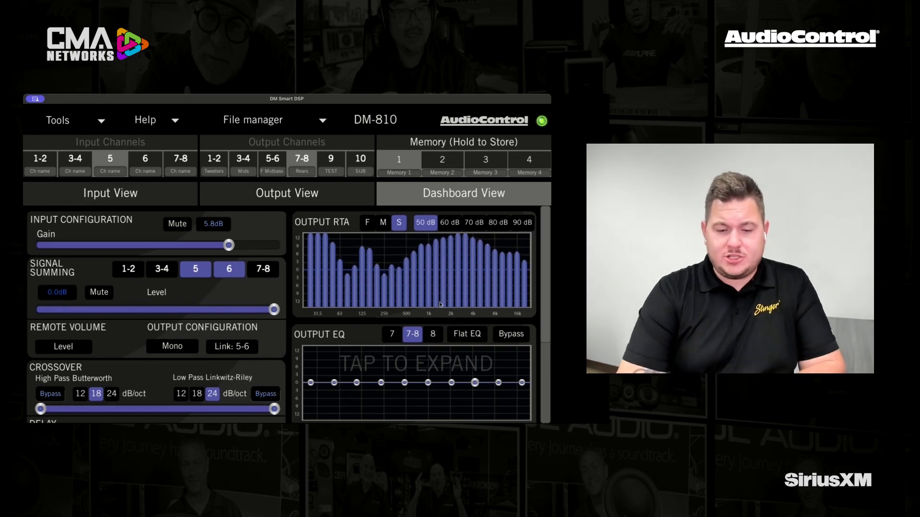
click(374, 364)
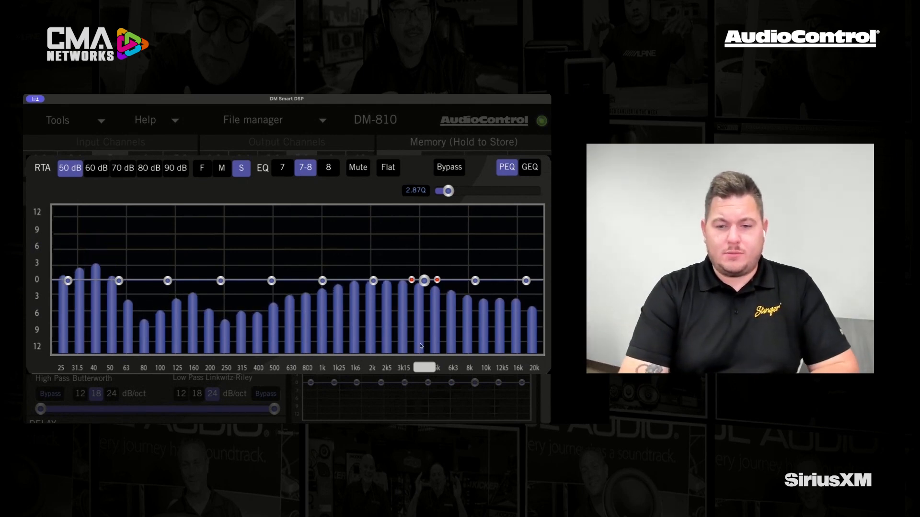
click(529, 168)
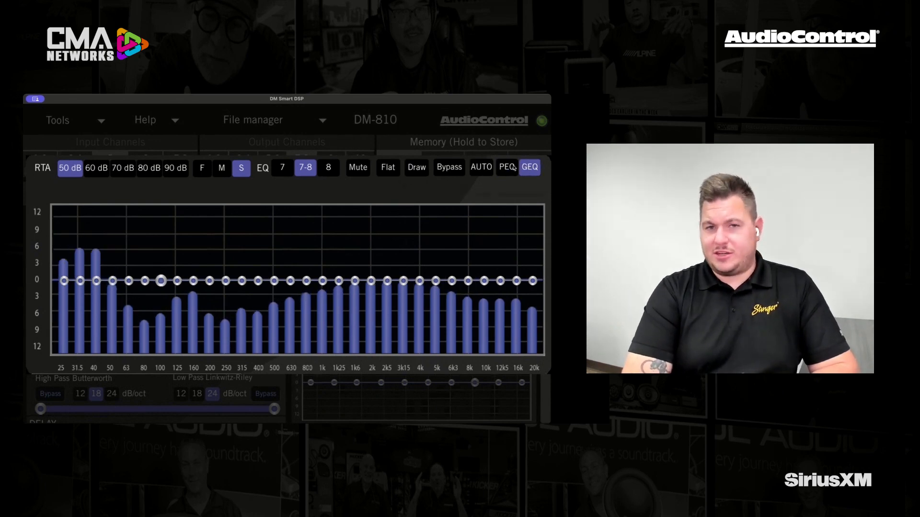
click(509, 167)
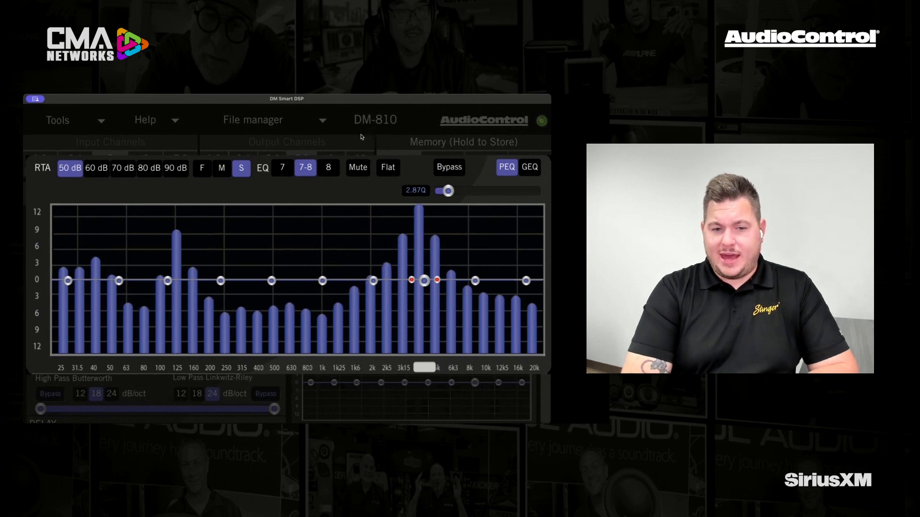
Step: Store the current settings in memory locations 1 and 2, overwriting the existing contents of both
click(463, 205)
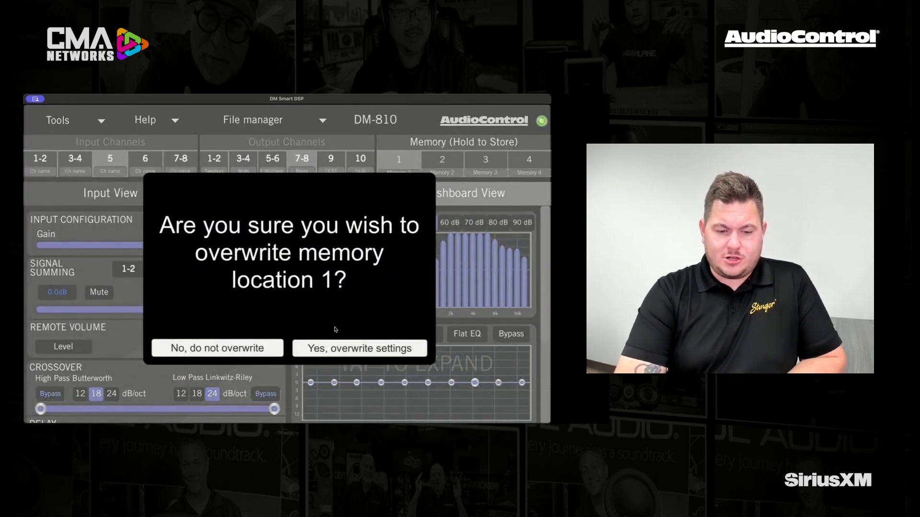
click(329, 348)
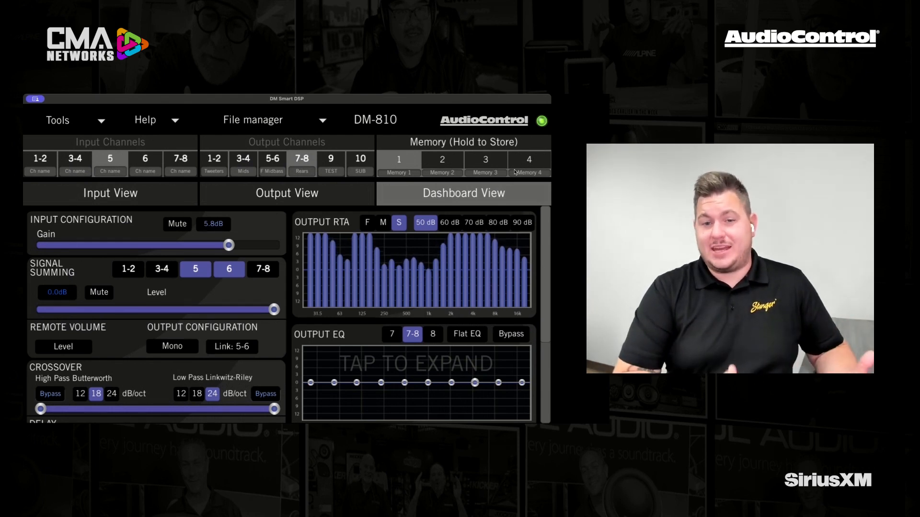
click(443, 162)
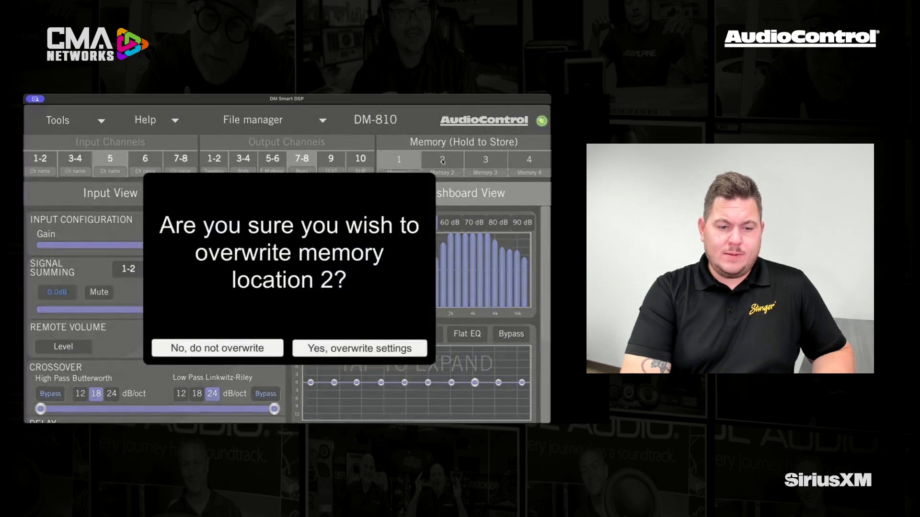
click(329, 350)
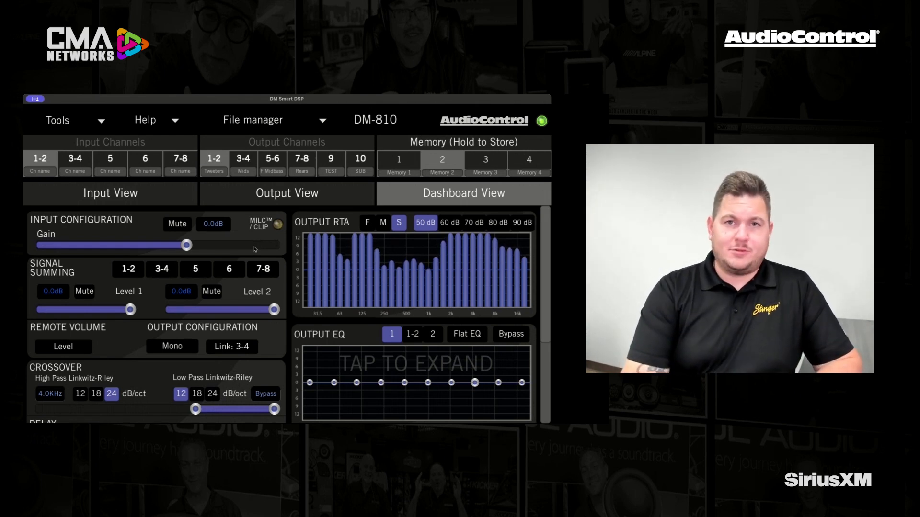
Step: Examine the save dialog for the site file in the Documents folder, and cancel without saving
click(257, 121)
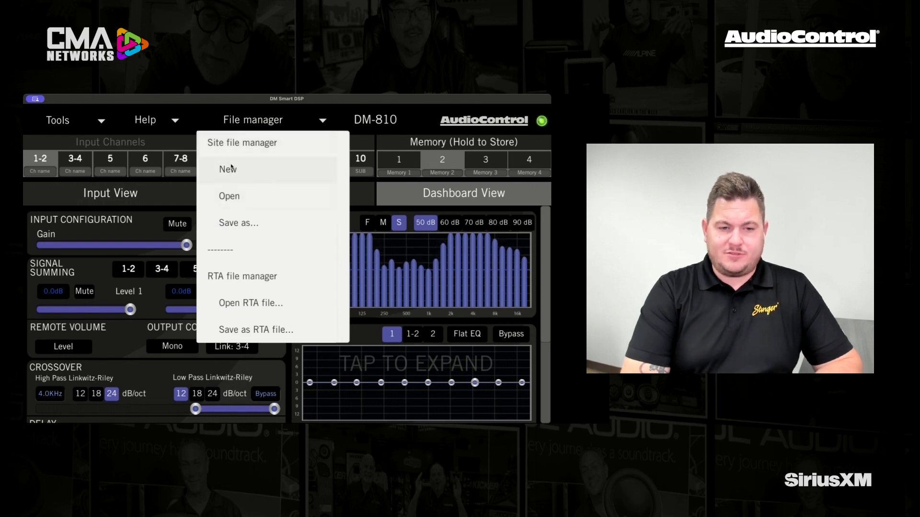
click(226, 223)
click(348, 352)
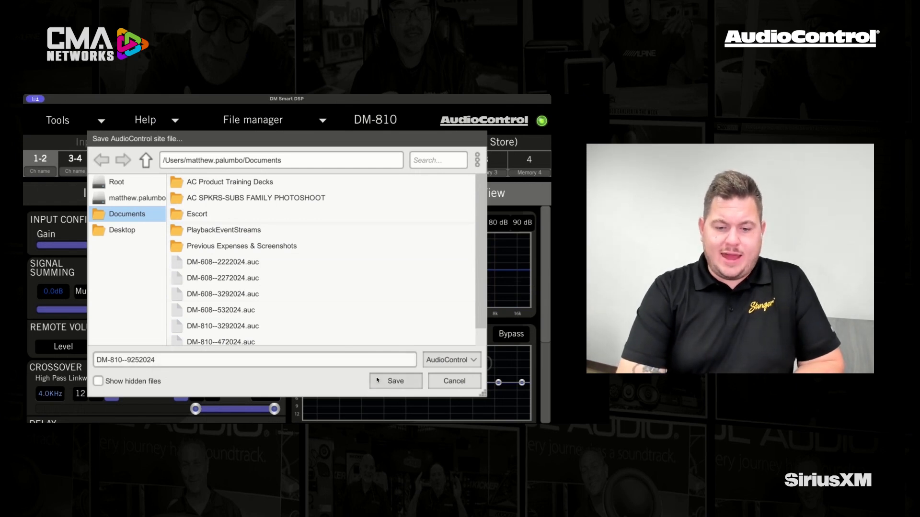
click(452, 382)
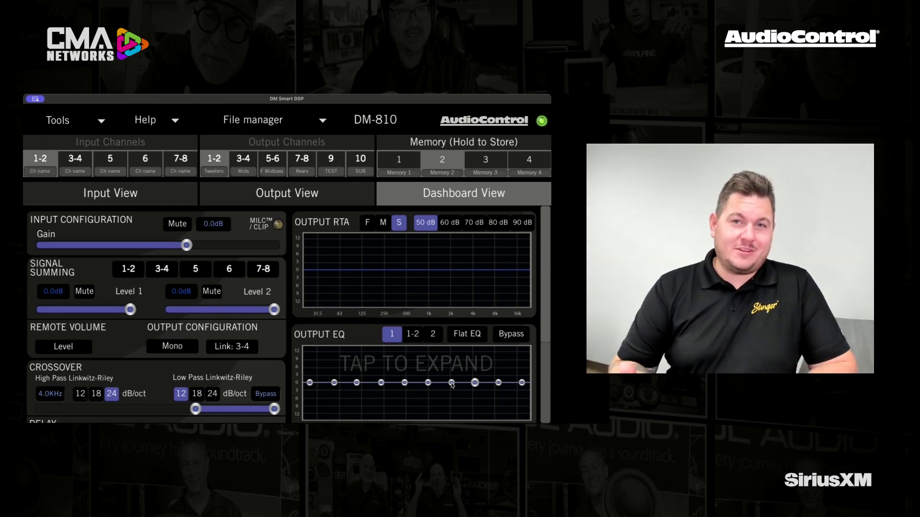
click(271, 121)
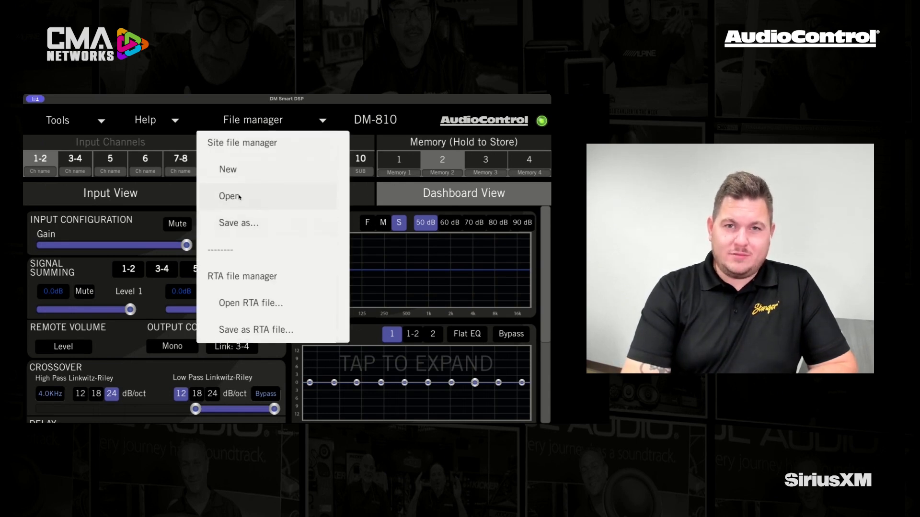
click(416, 121)
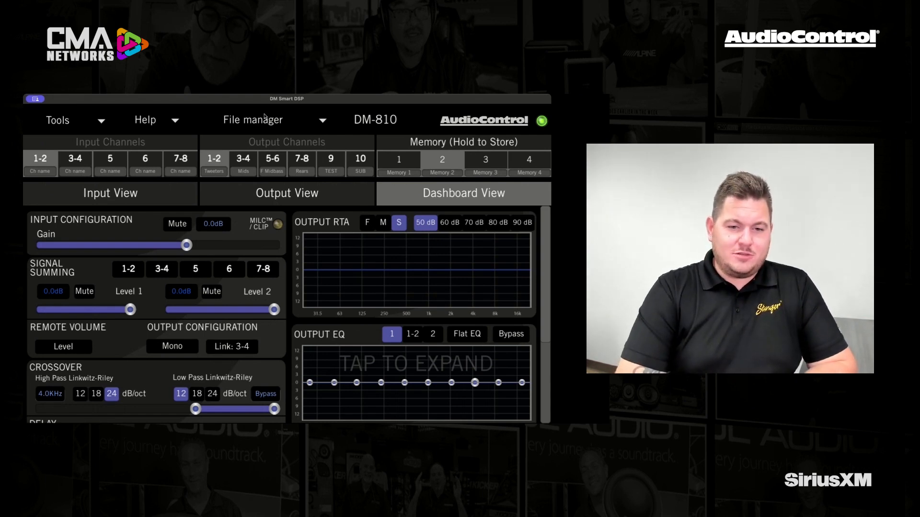
Step: Start changing the device PIN by entering the current PIN, and cancel without setting a new one
click(102, 123)
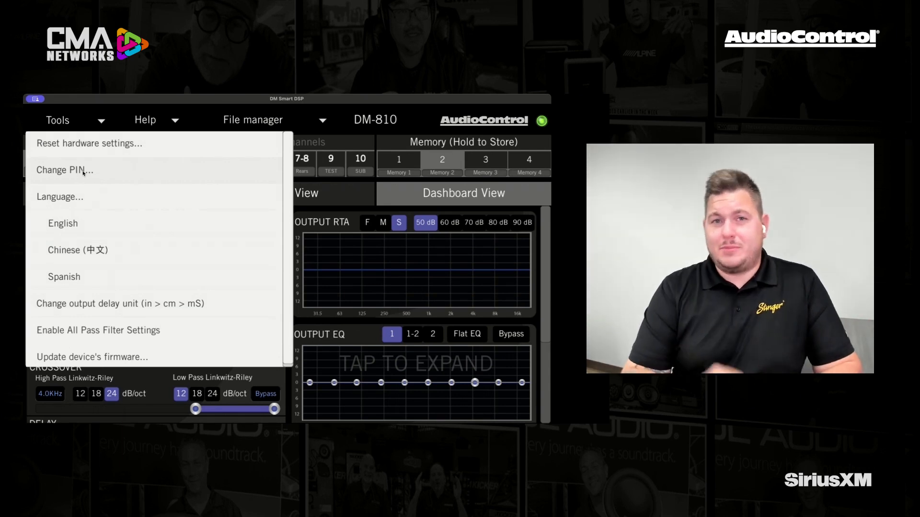
click(83, 173)
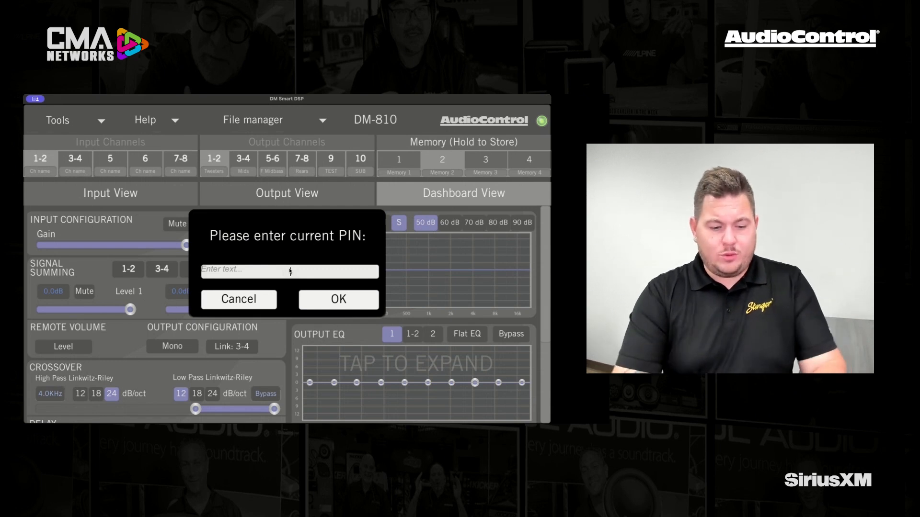
text(1234)
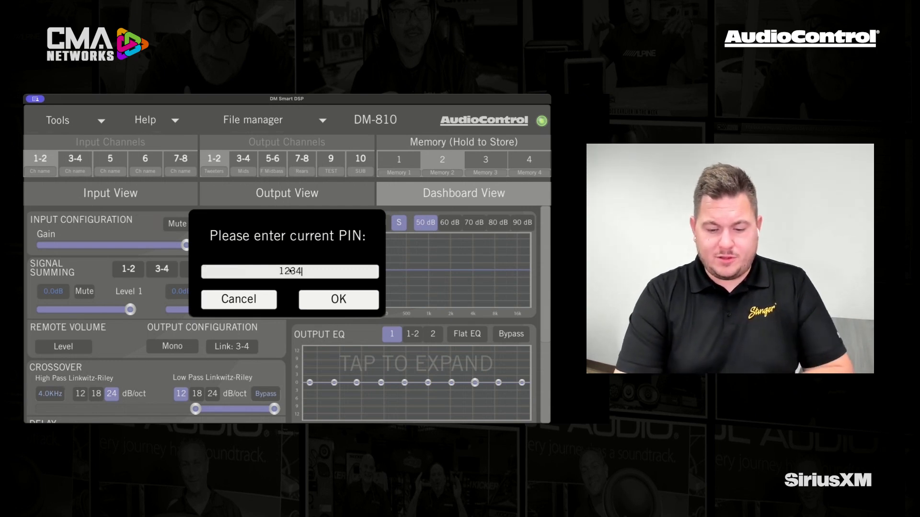
key(Return)
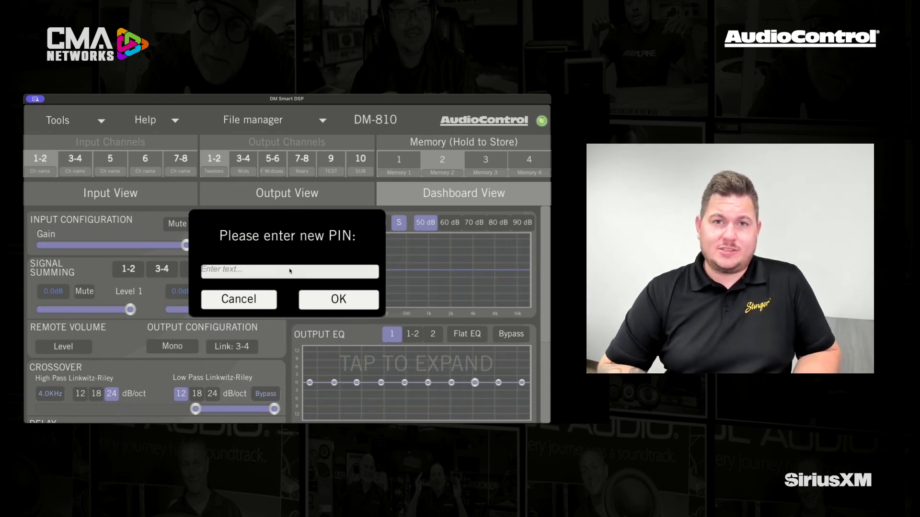
click(248, 303)
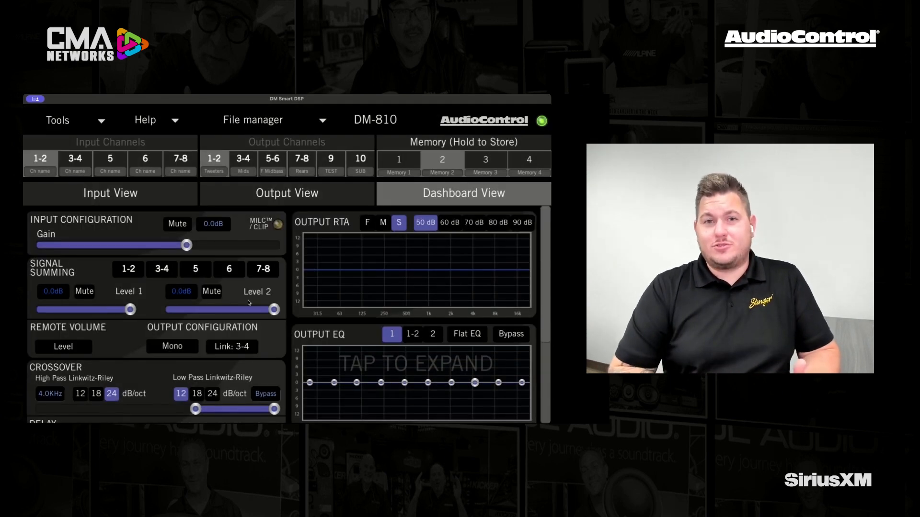